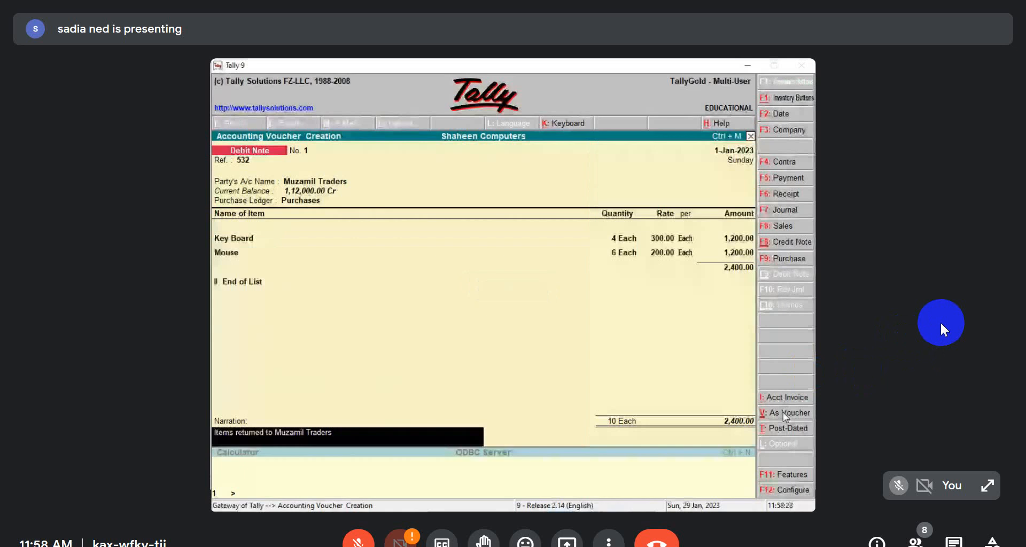
Save the debit note for the items returned to Muzamil Traders.
key(Return)
key(Return)
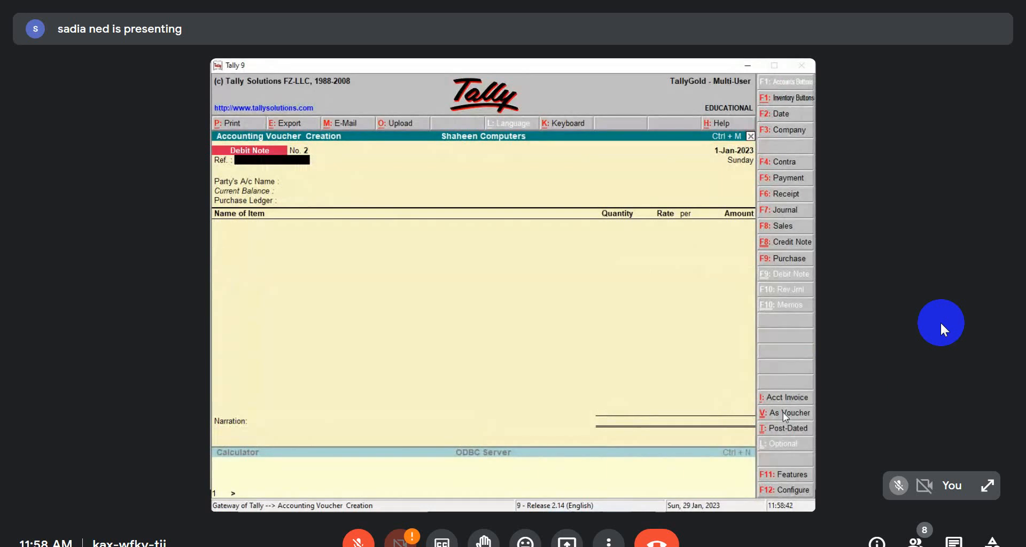
Switch to Notepad and read transaction 13 about items returned by Zahid & Co, then switch back to Tally.
key(alt+Tab)
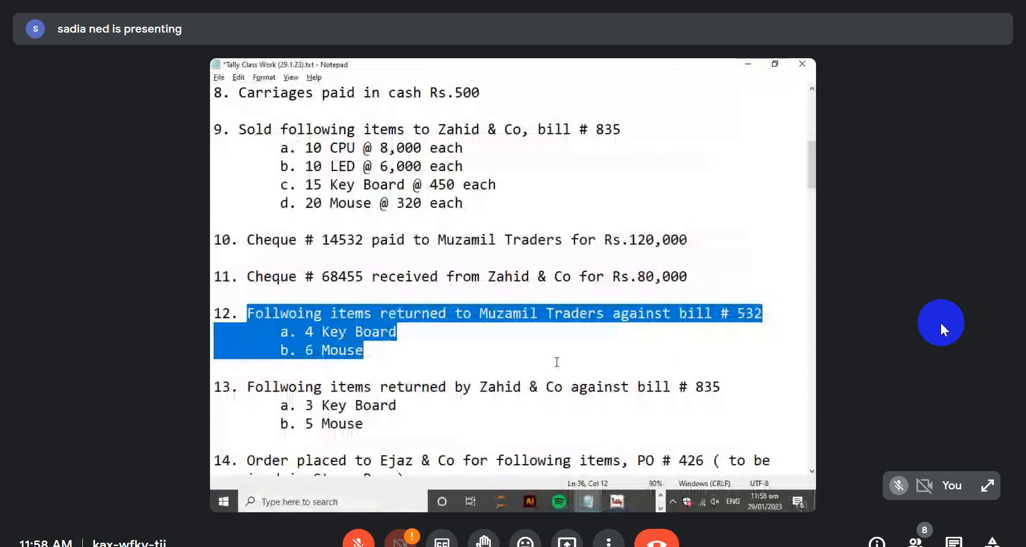
scroll(556, 362, down, 3)
drag(247, 221, 449, 252)
scroll(497, 275, up, 1)
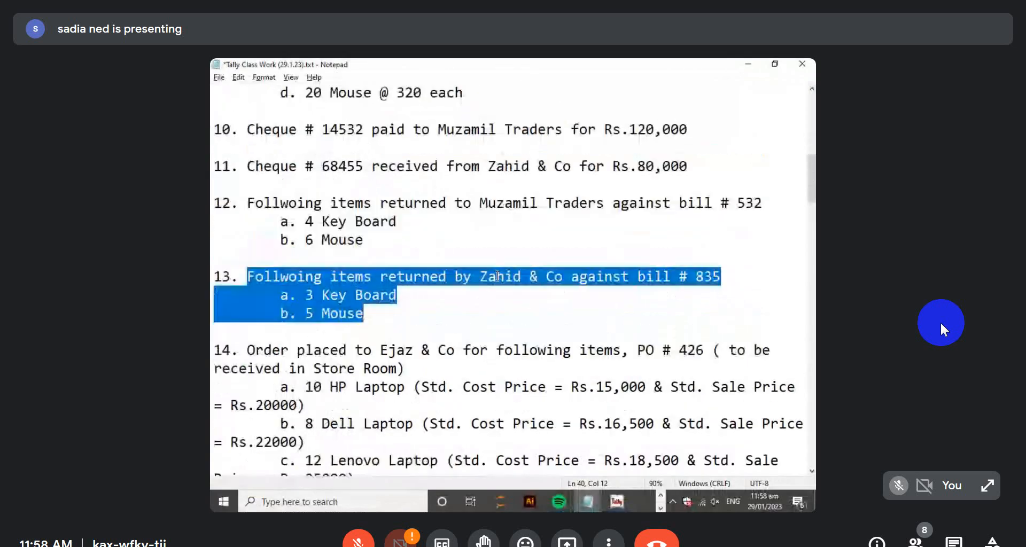
scroll(497, 276, up, 2)
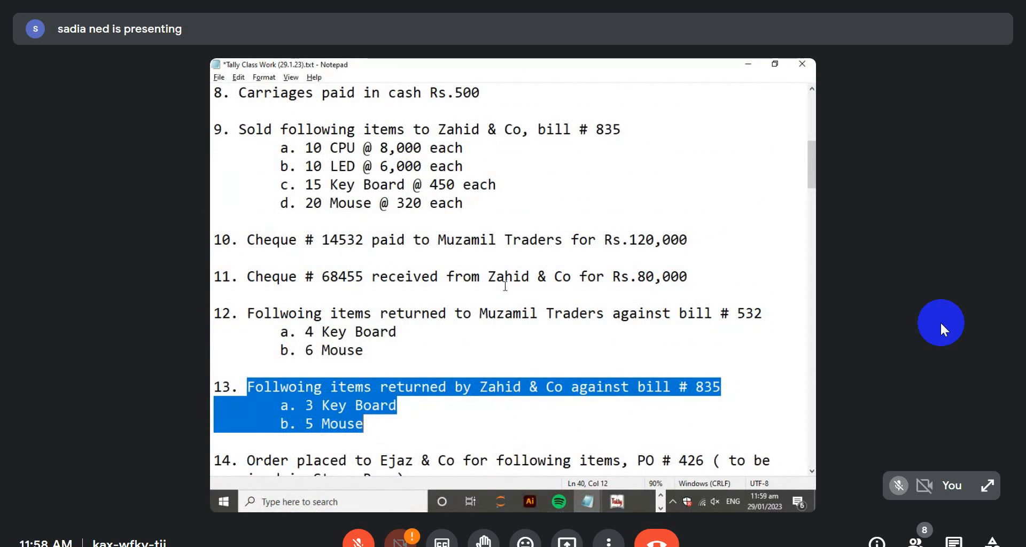
key(alt+Tab)
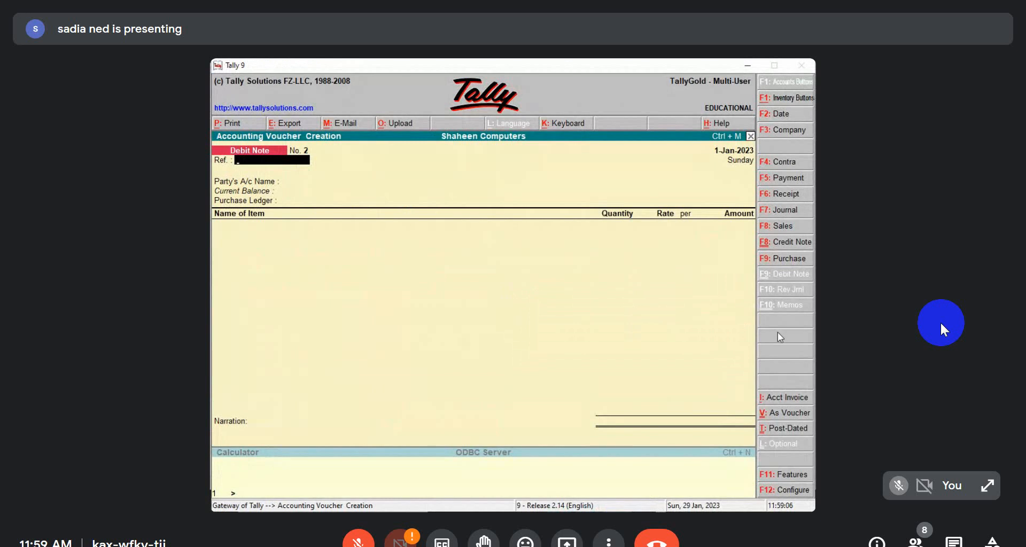
Start a credit note in item invoice mode and set its reference to 835.
click(789, 243)
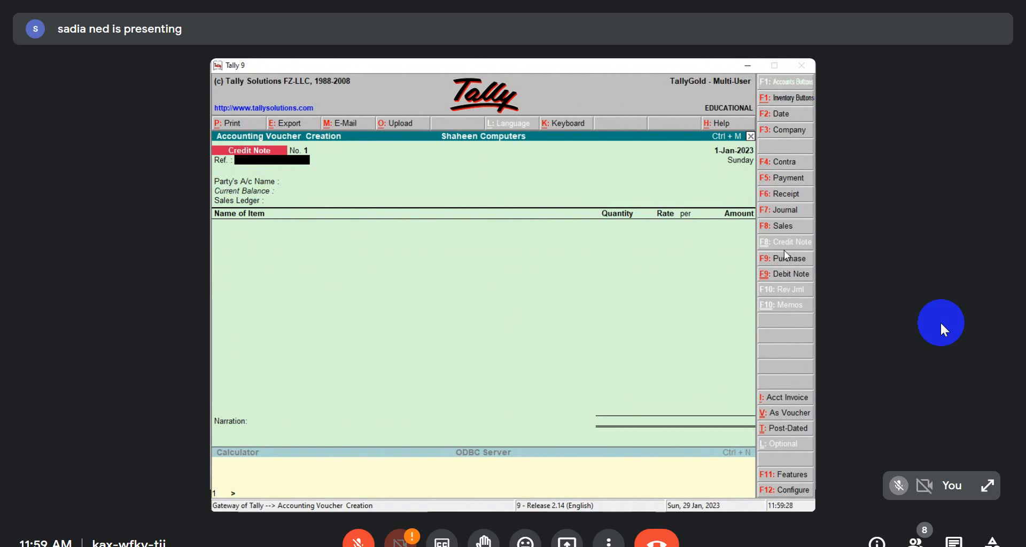
click(797, 414)
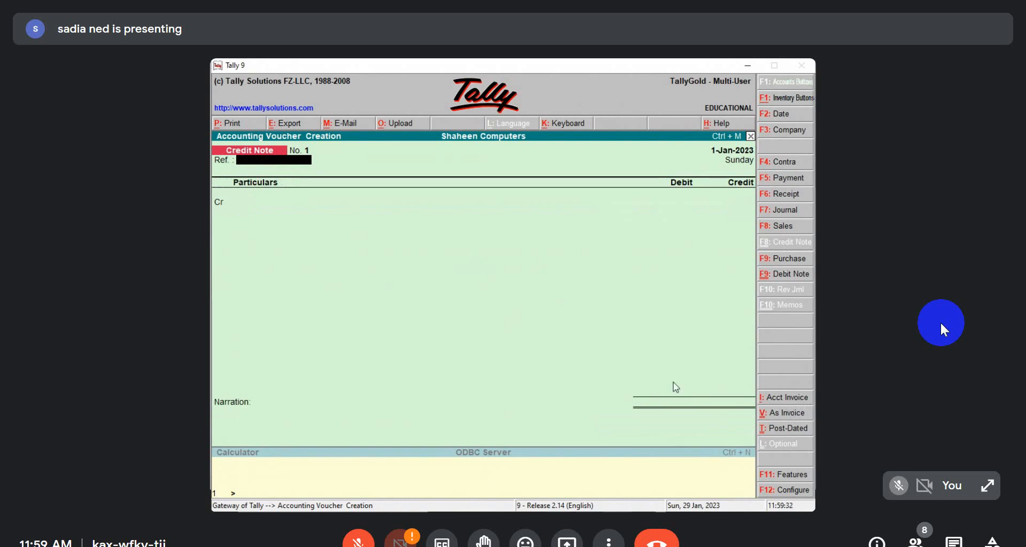
click(767, 414)
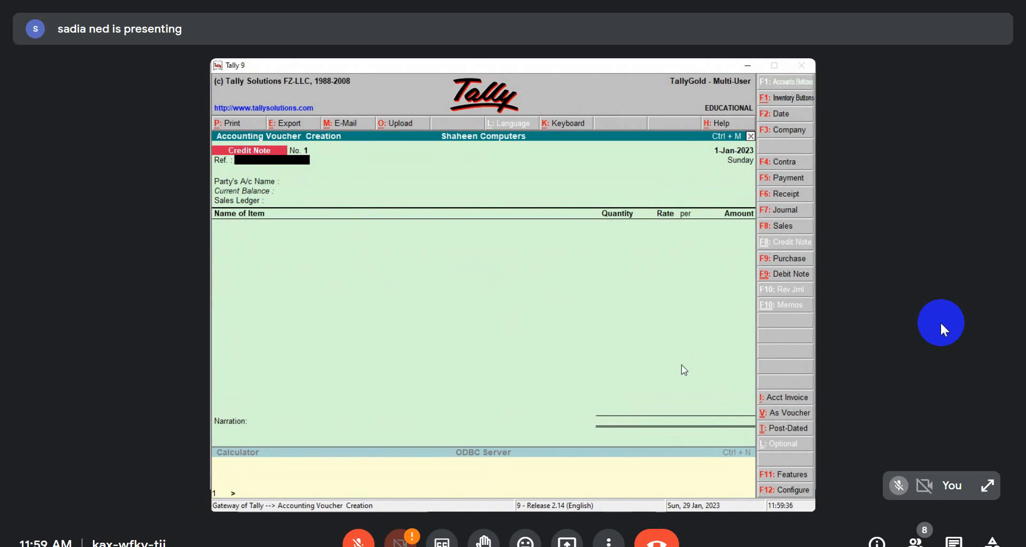
key(alt+Tab)
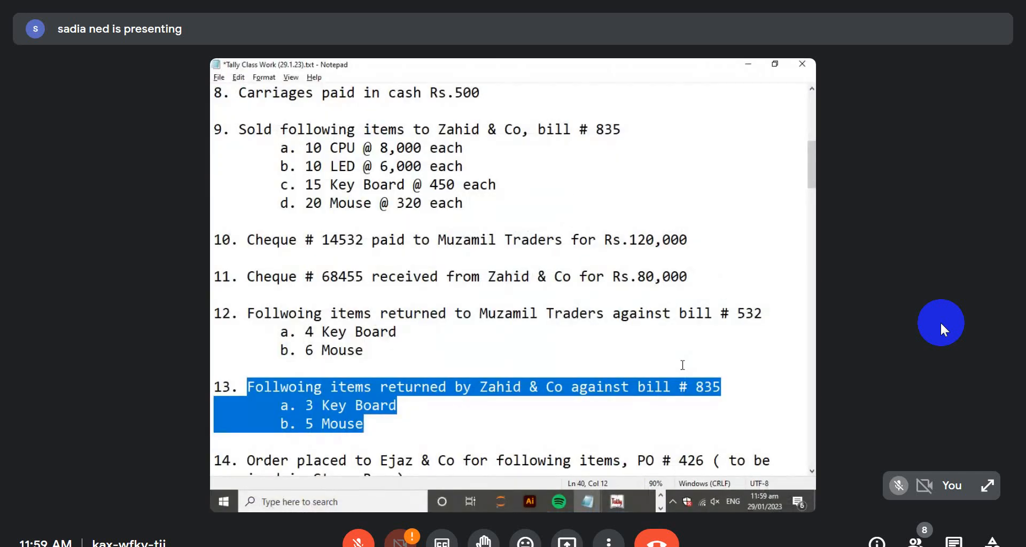
key(alt+Tab)
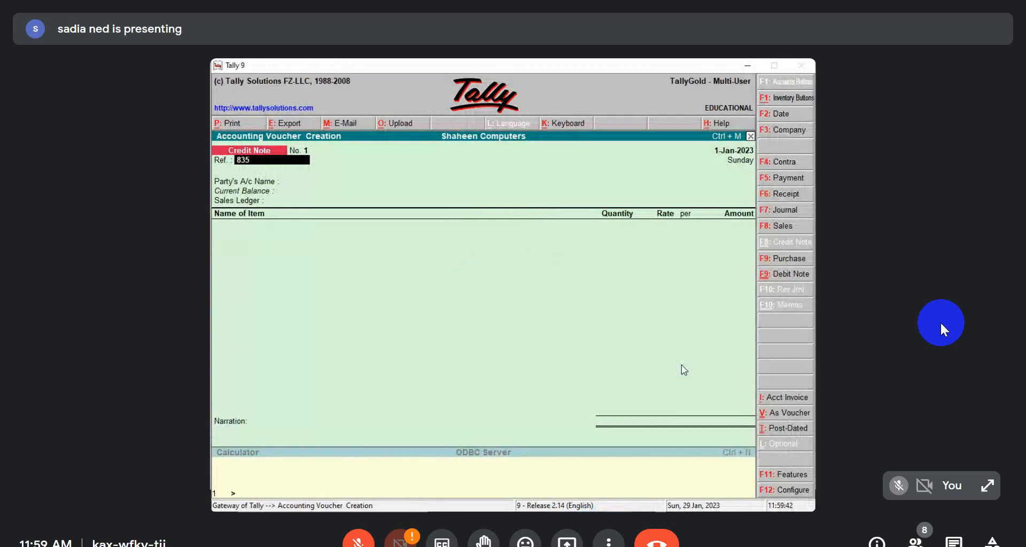
key(Return)
Set the party account to Zahid & Co with blank receipt and order details, and the sales ledger to Sales.
key(Down)
key(Down)
key(Down)
key(Down)
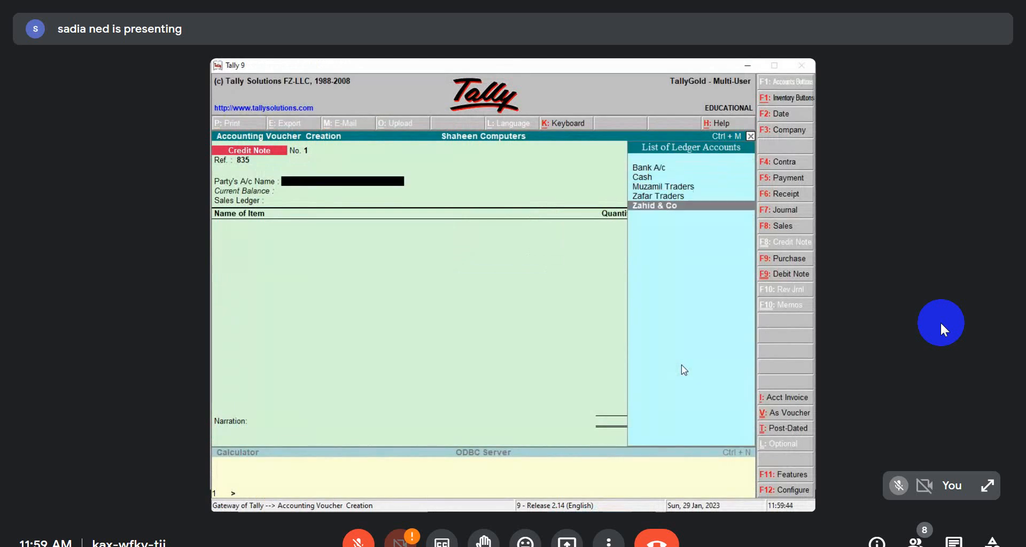
key(Return)
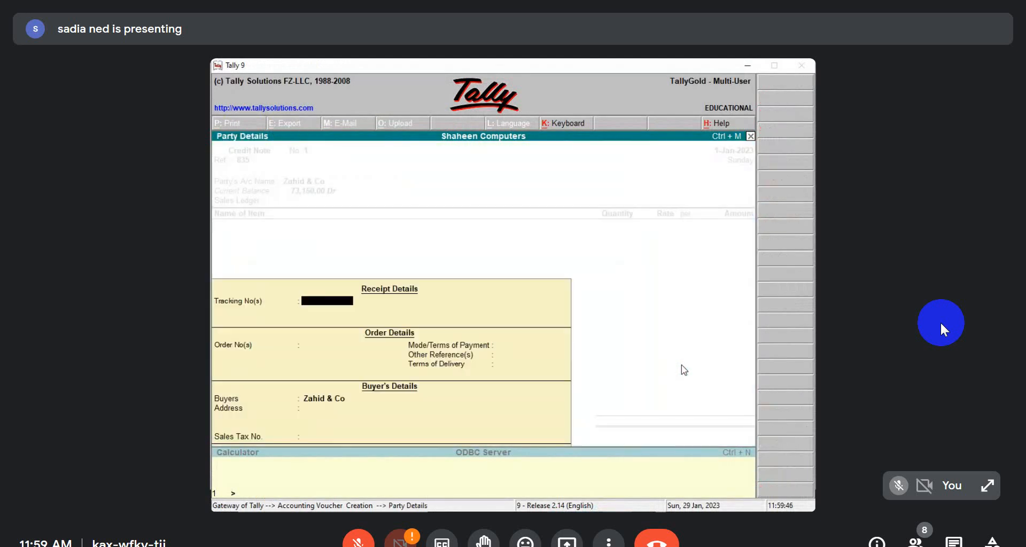
key(Return)
key(Return)
key(Return)
key(Return)
key(Return)
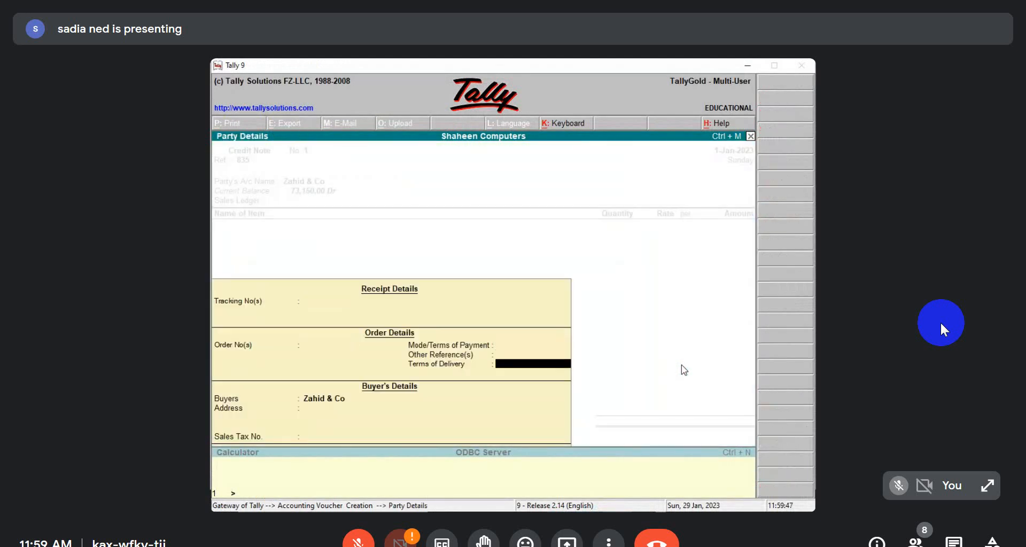
key(Return)
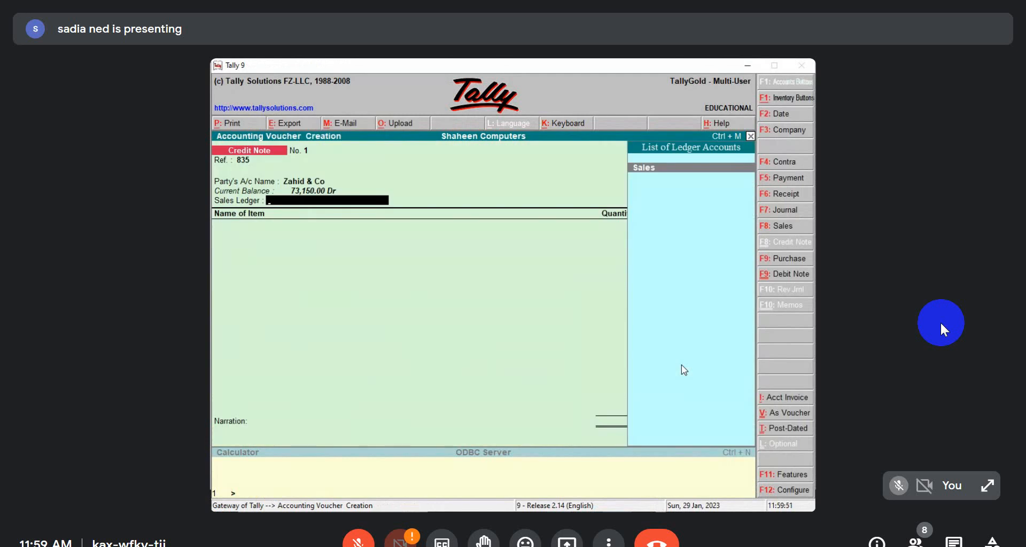
key(Return)
Add Key Board to the credit note with a quantity of 3 at a rate of 450.
key(alt+Tab)
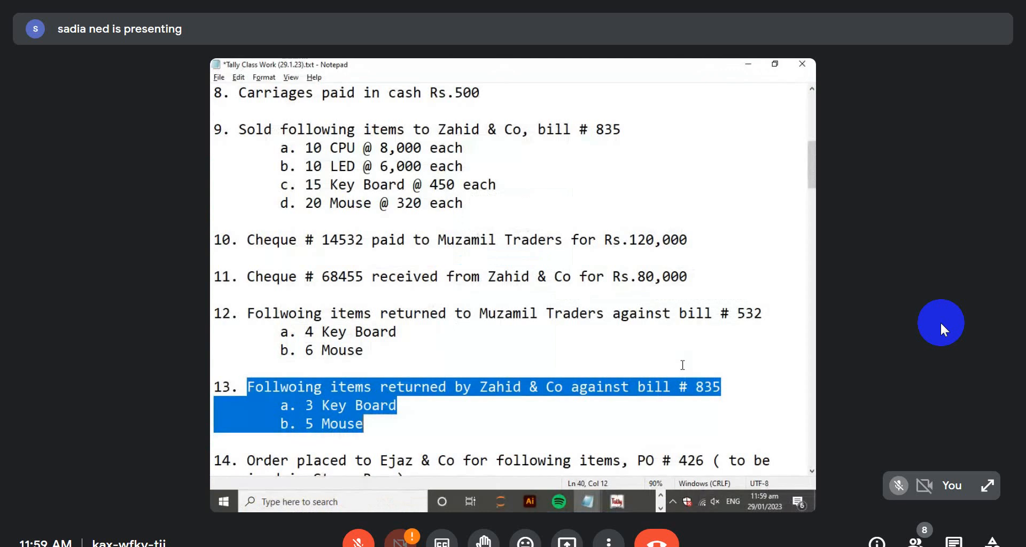
key(alt+Tab)
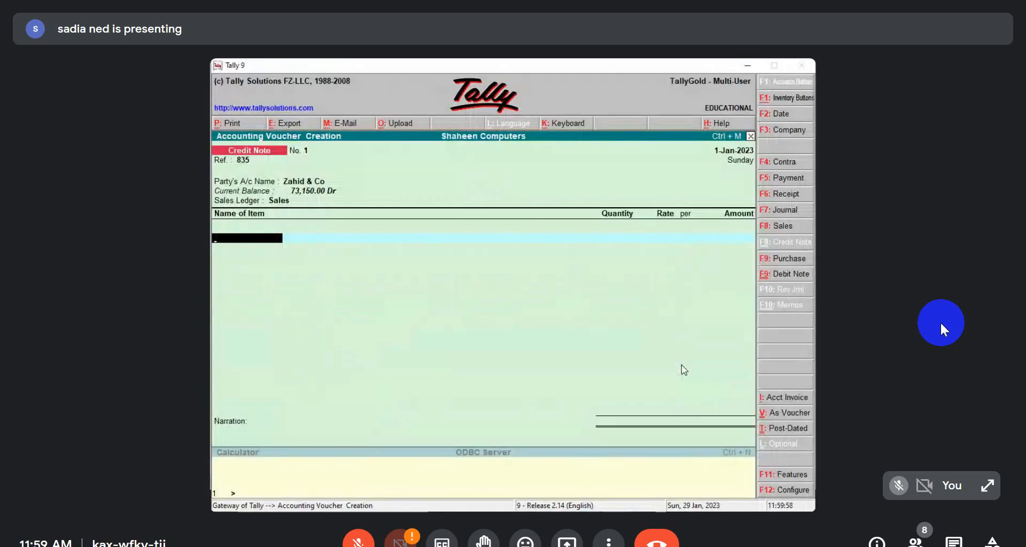
text(Key)
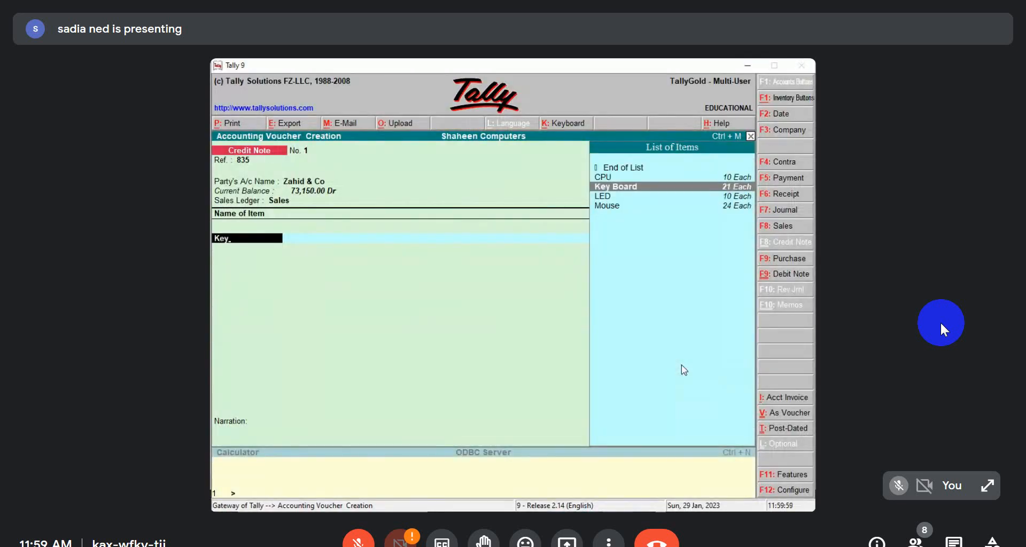
key(Return)
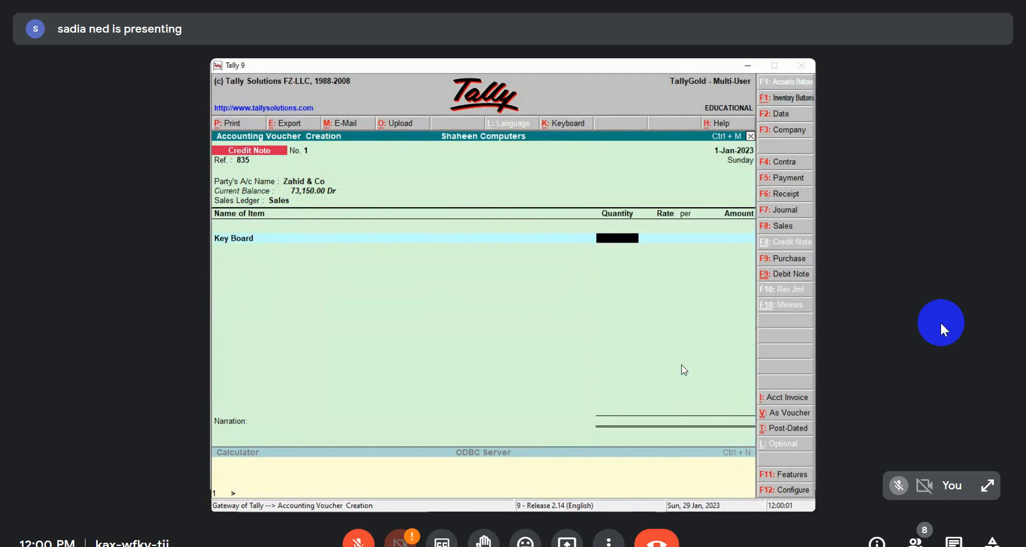
text(3)
key(Return)
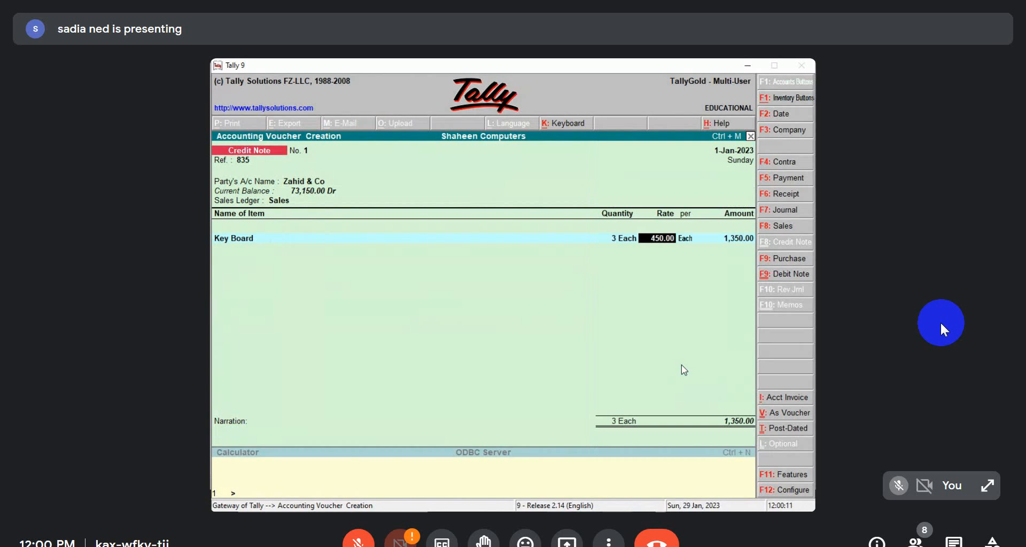
key(Return)
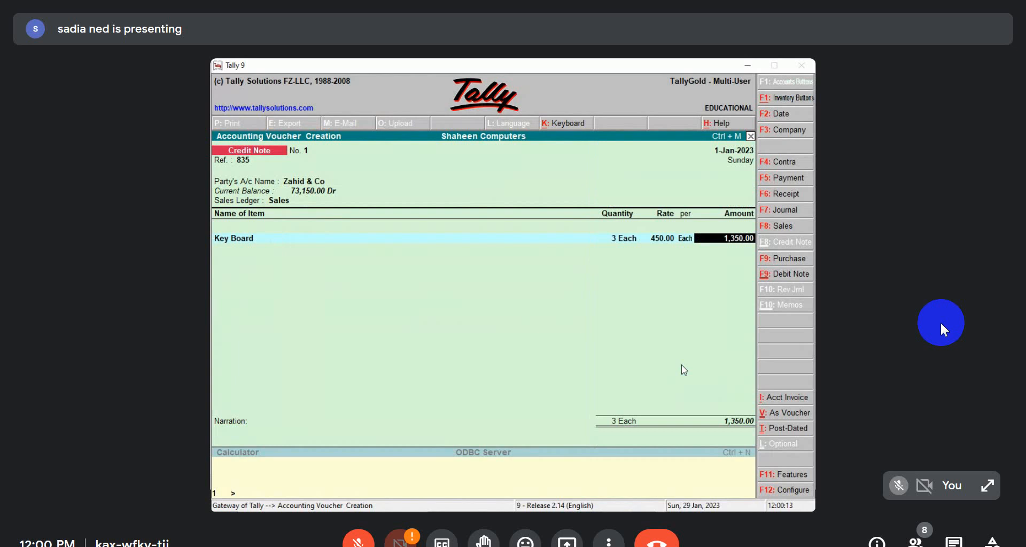
key(Return)
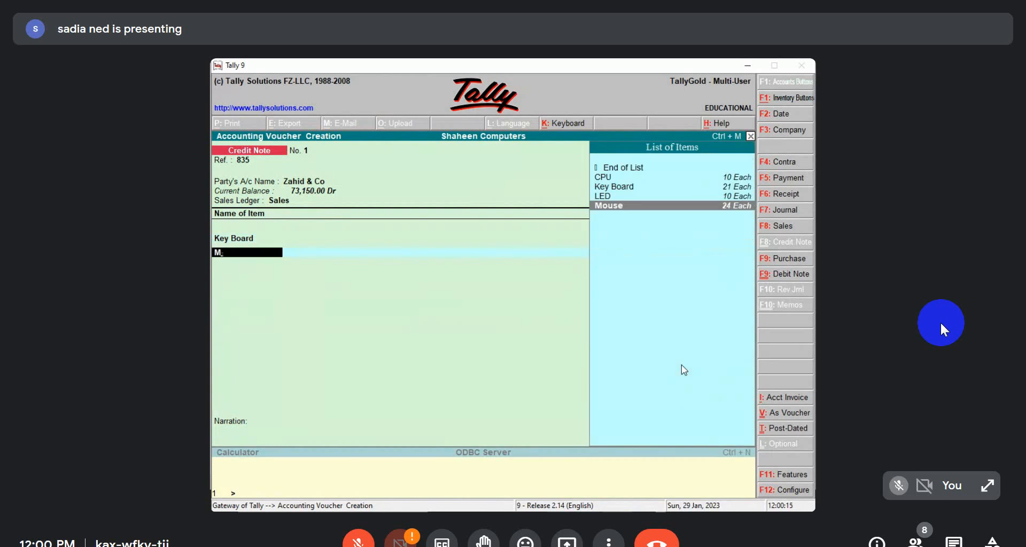
Add Mouse as the second credit note item with a quantity of 5 at a rate of 320.
text(Mouse)
key(Return)
key(alt+Tab)
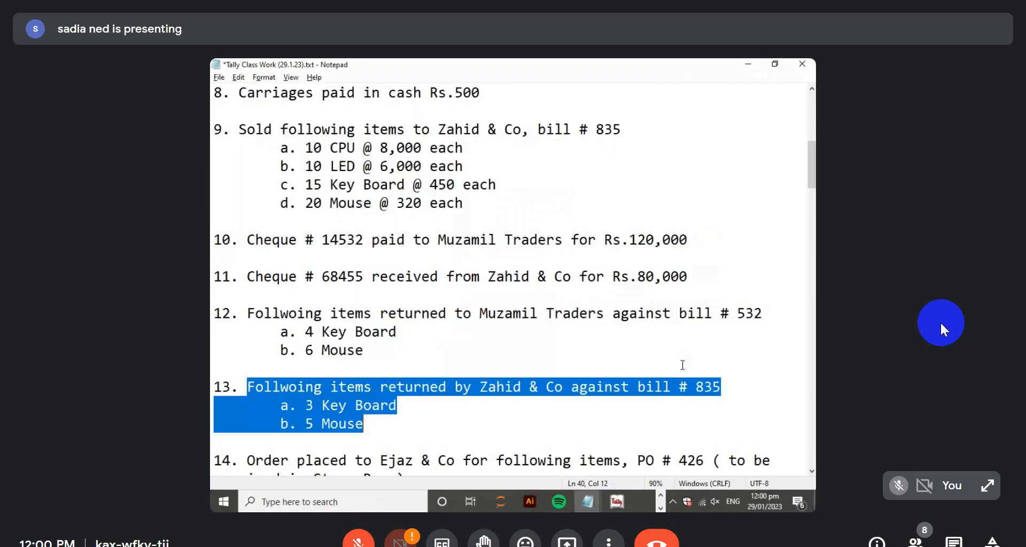
key(alt+Tab)
text(5)
key(Return)
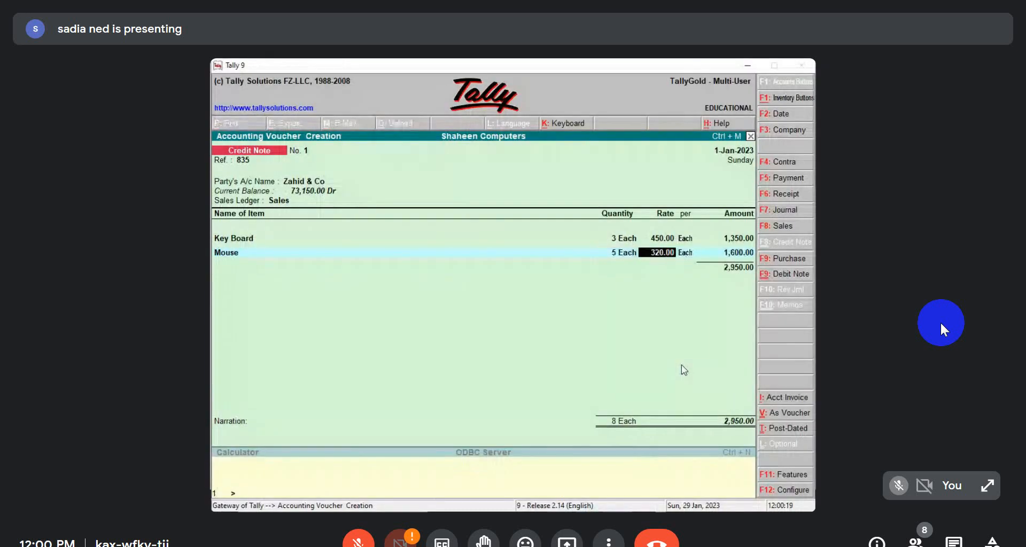
key(Return)
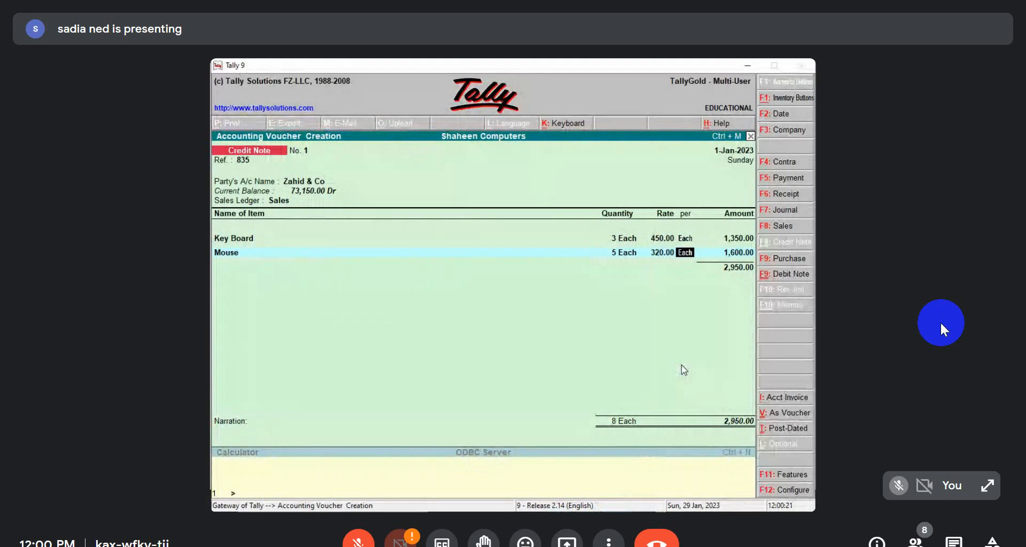
key(Return)
key(Return)
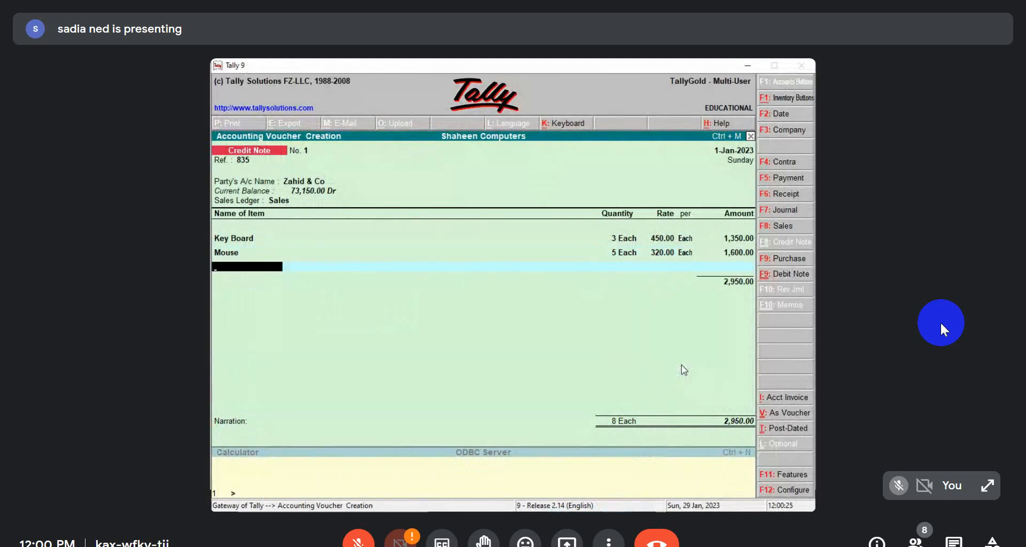
Save the credit note with the narration "Items returned by Zahid & co" and return to the Gateway of Tally.
key(Return)
key(Return)
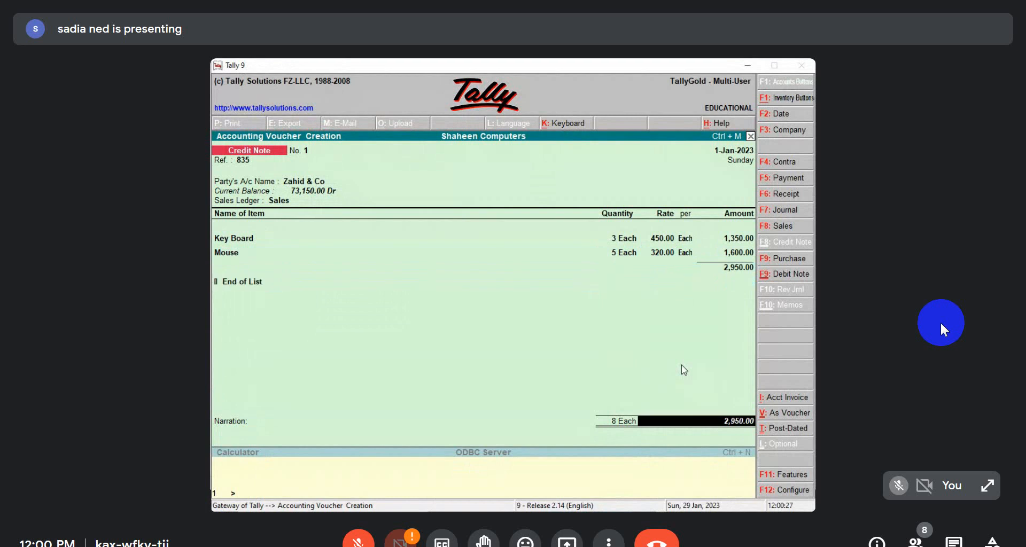
key(Return)
text(Items)
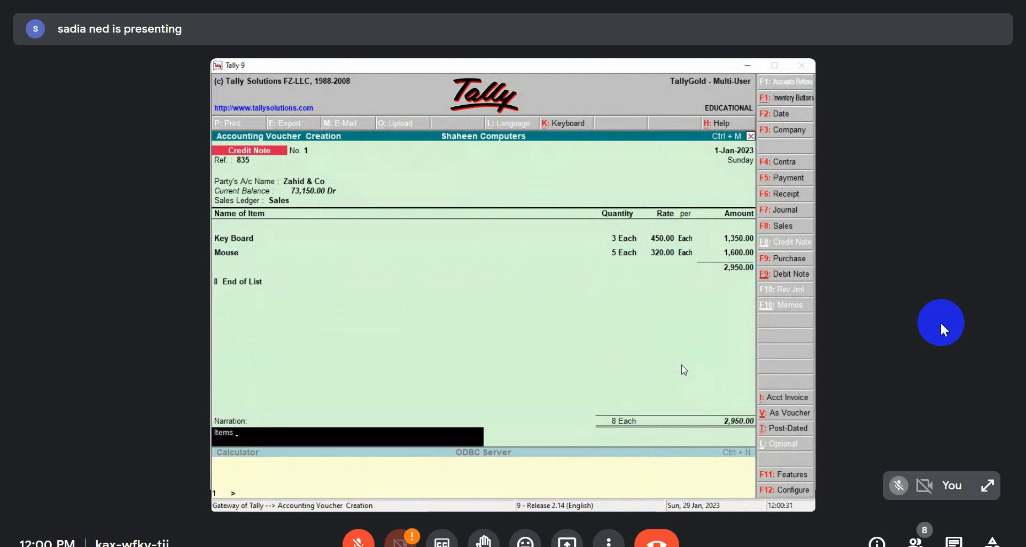
text( returned by Zahid & co)
key(Return)
key(Return)
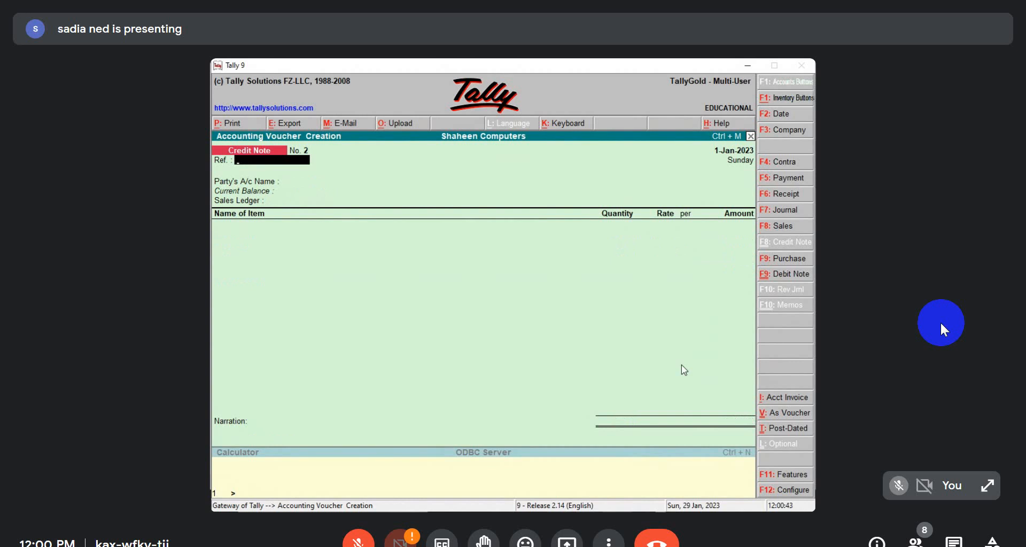
key(Escape)
key(y)
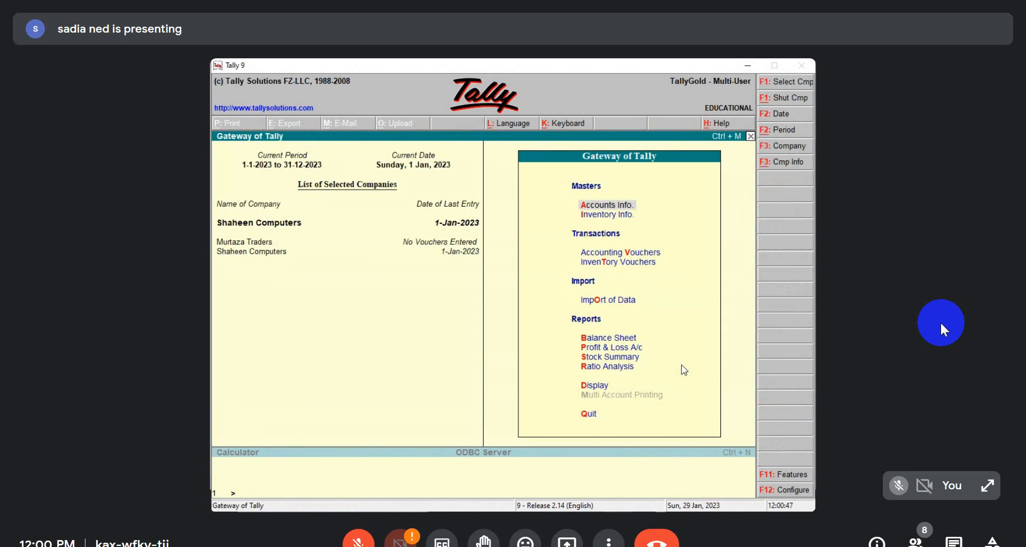
Open the Stock Summary report and view the stock items in the Computers group.
key(Down)
key(Down)
key(Down)
key(Down)
key(Down)
key(Down)
key(Down)
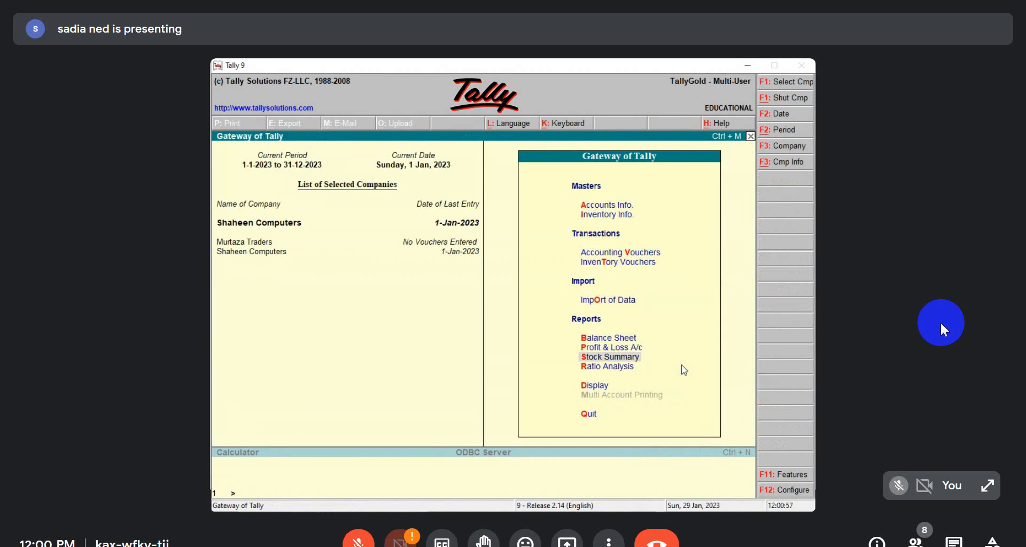
key(Return)
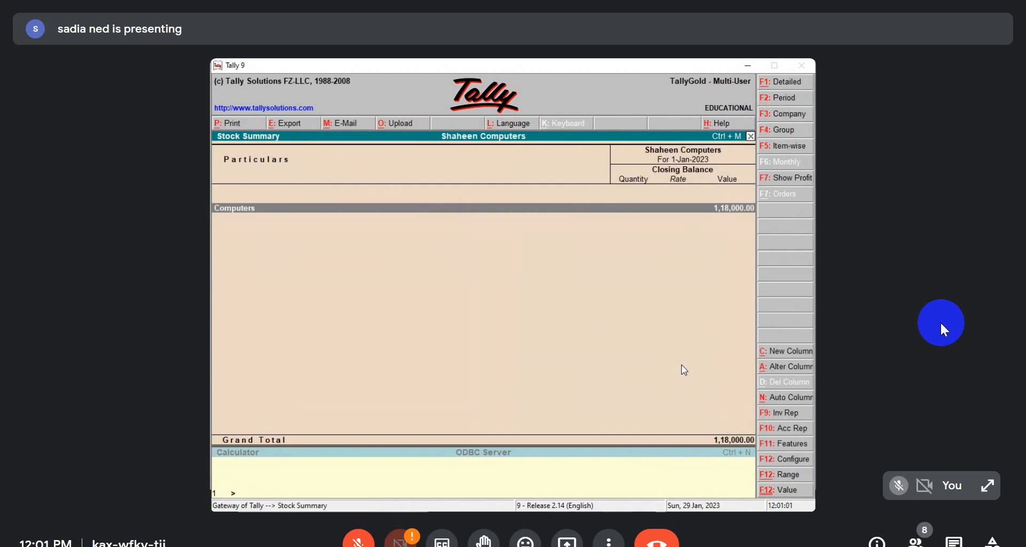
key(Return)
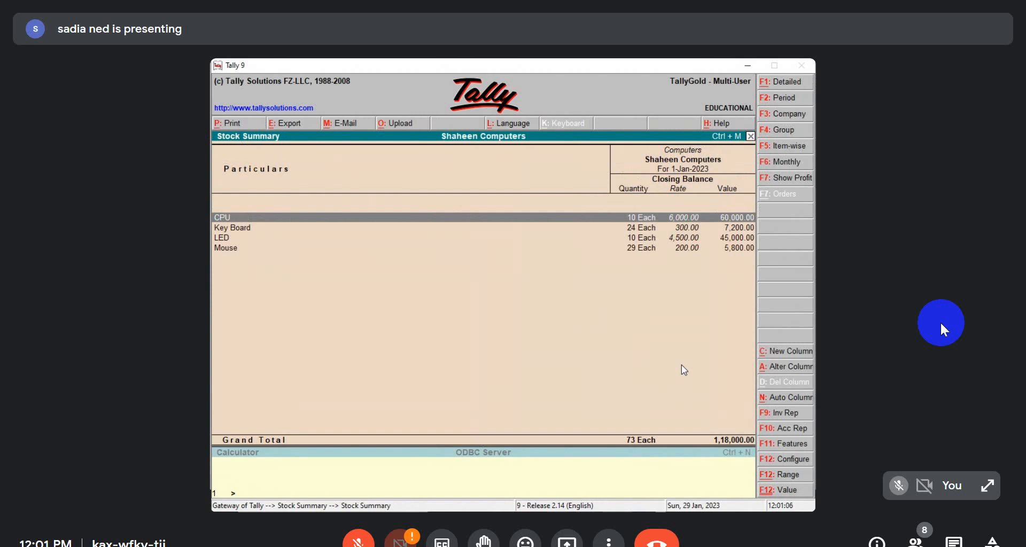
Drill into the Key Board item's January stock vouchers.
key(Down)
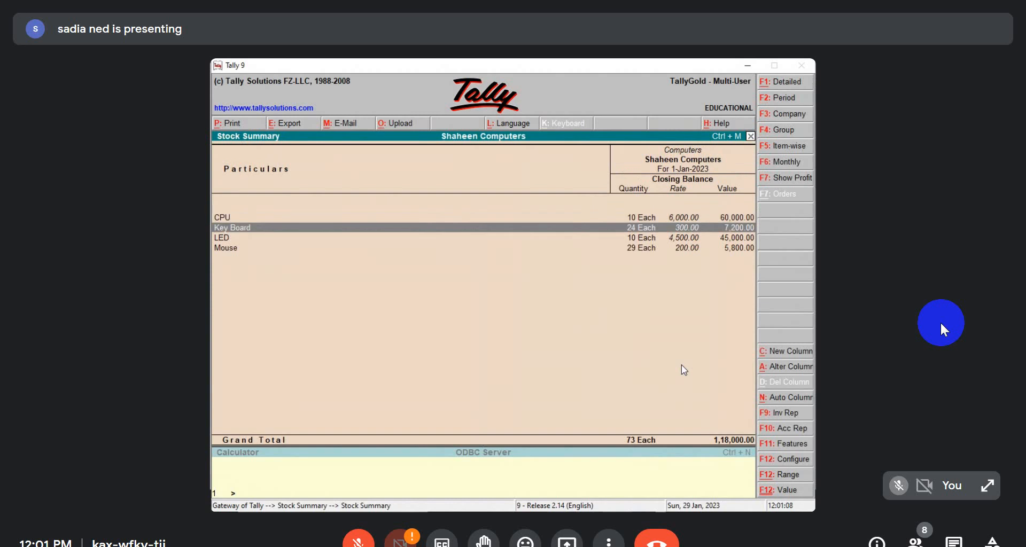
key(Return)
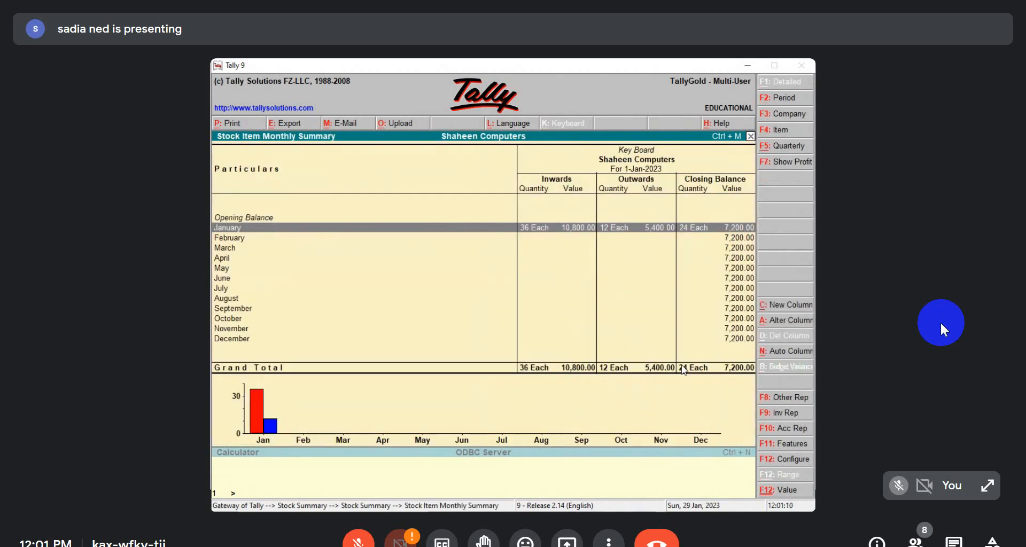
key(Return)
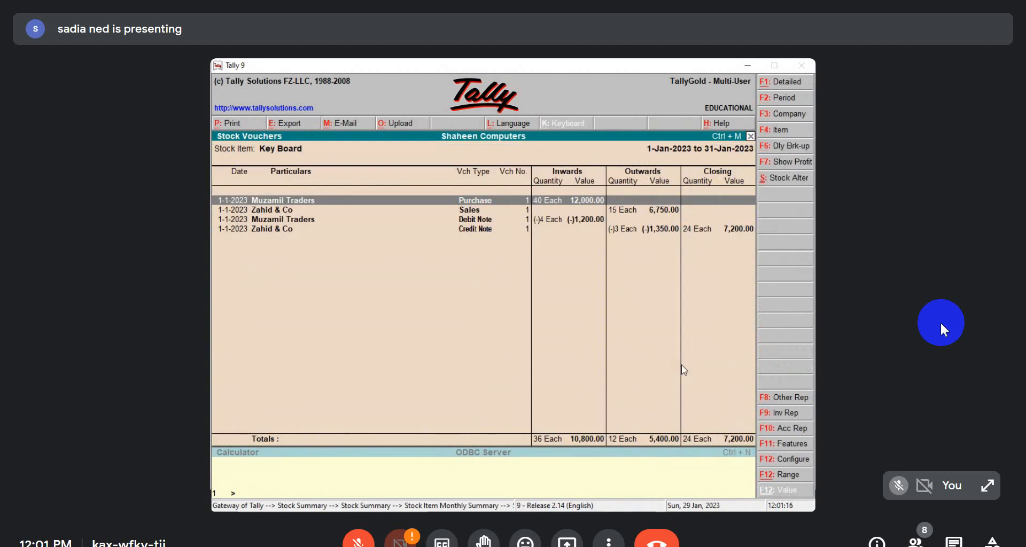
Examine the sales, debit note and credit note entries in the Key Board item's January stock vouchers.
key(Down)
key(Down)
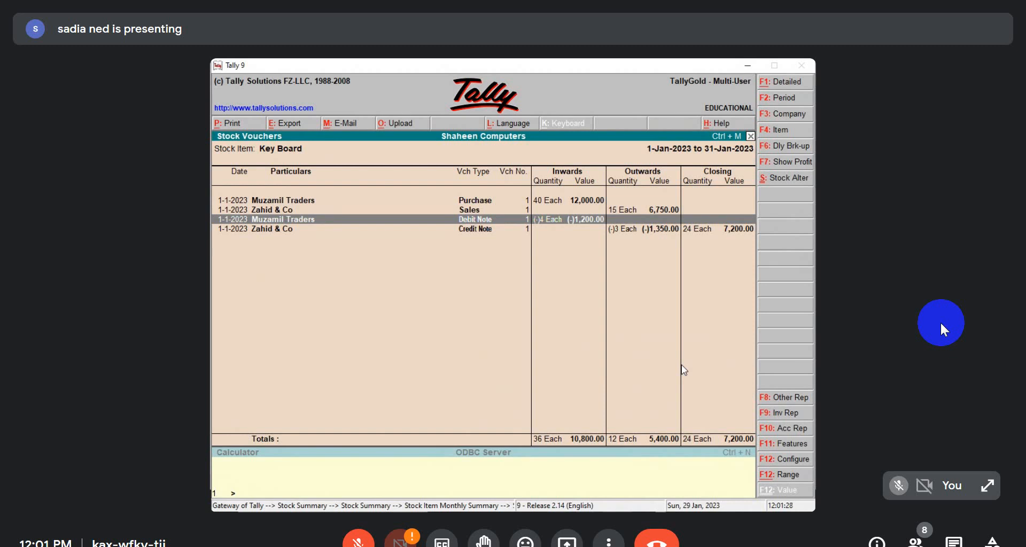
key(Down)
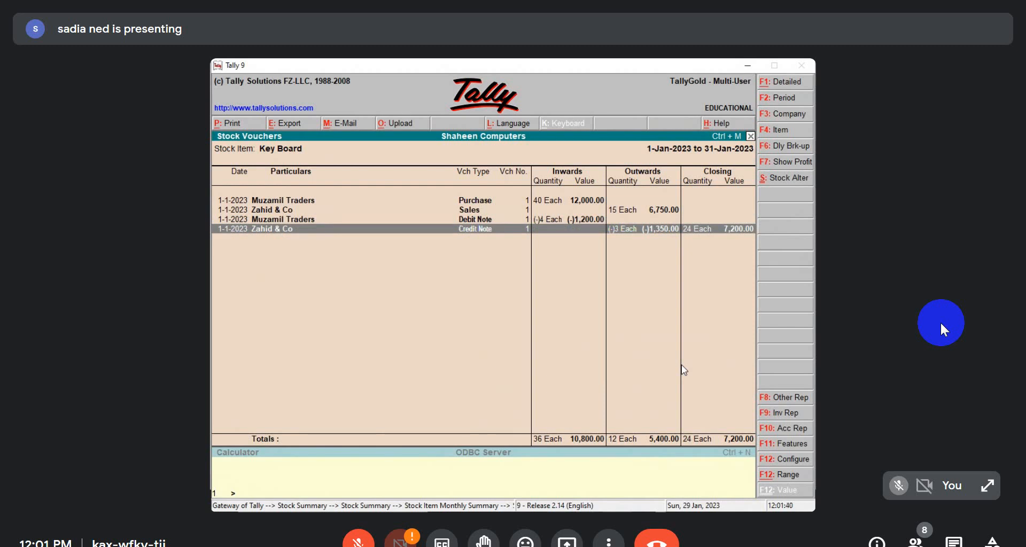
key(Up)
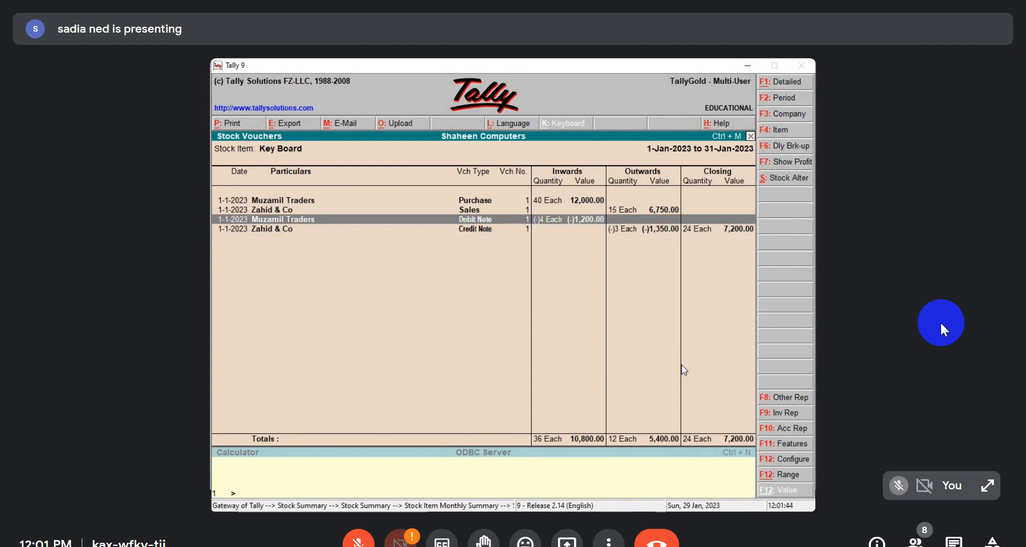
Back out to the top-level Stock Summary and review transactions 7 to 12 in the Notepad class work file.
key(Escape)
key(Escape)
key(Escape)
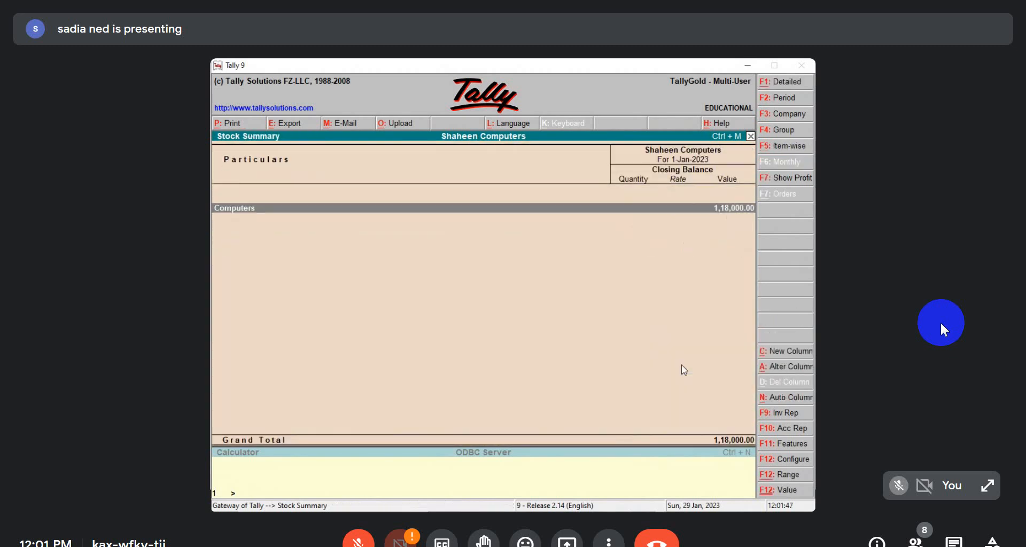
key(alt+Tab)
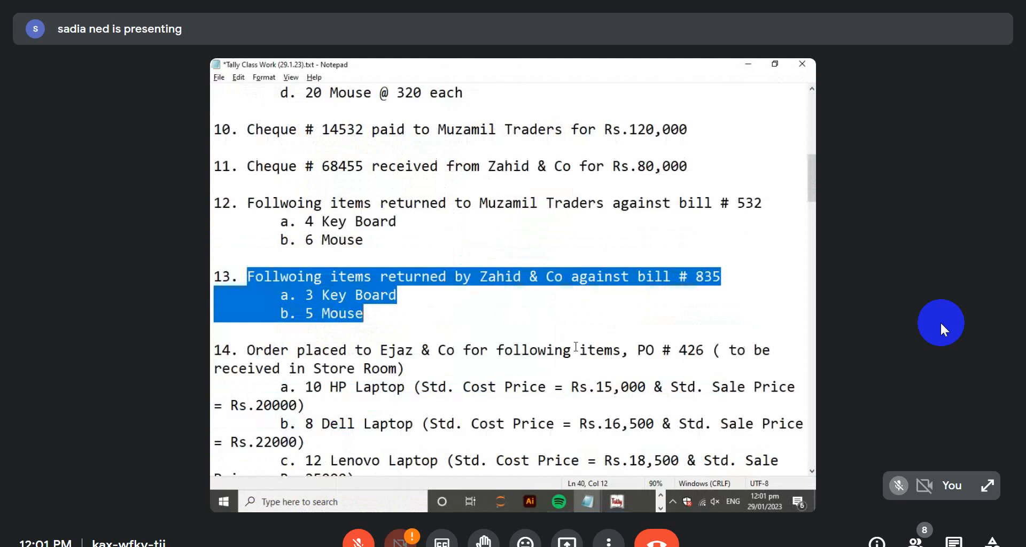
scroll(576, 347, down, 2)
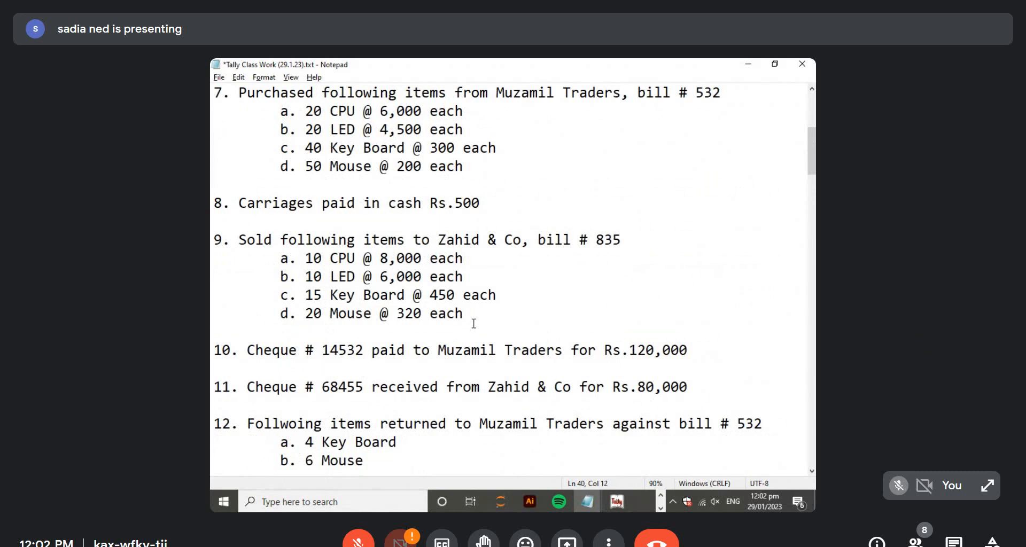
Raise the computer's speaker volume slightly and close the volume control.
click(948, 456)
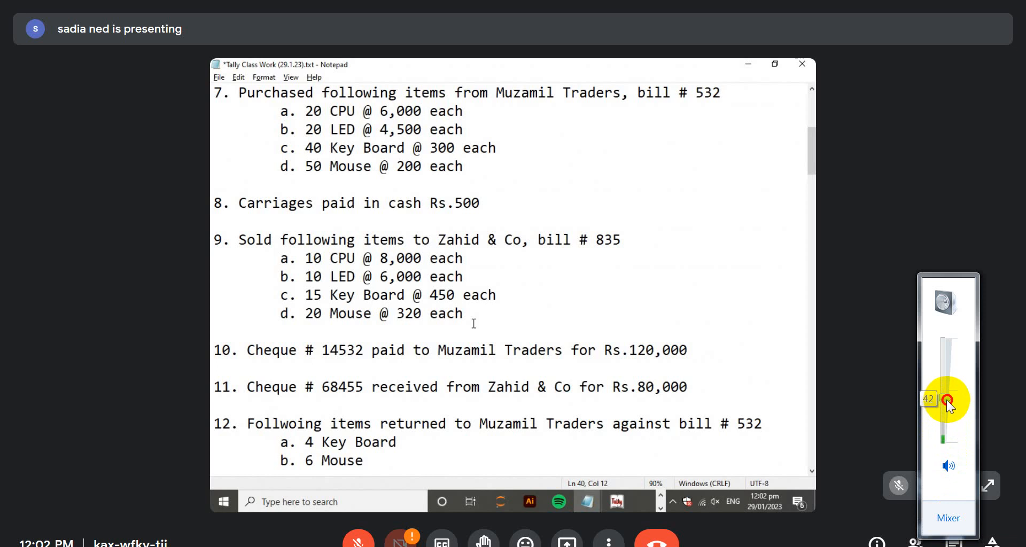
drag(947, 400, 946, 391)
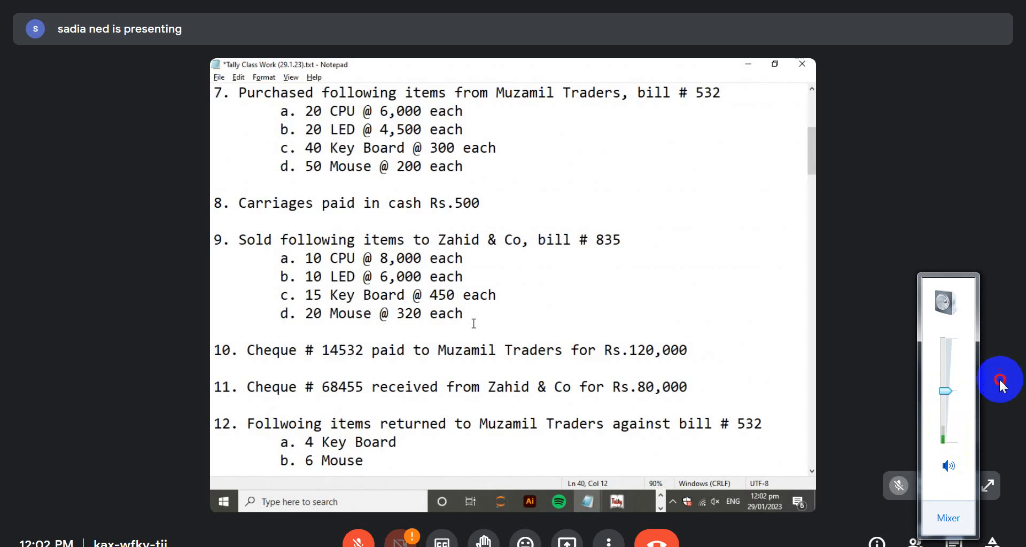
click(1001, 383)
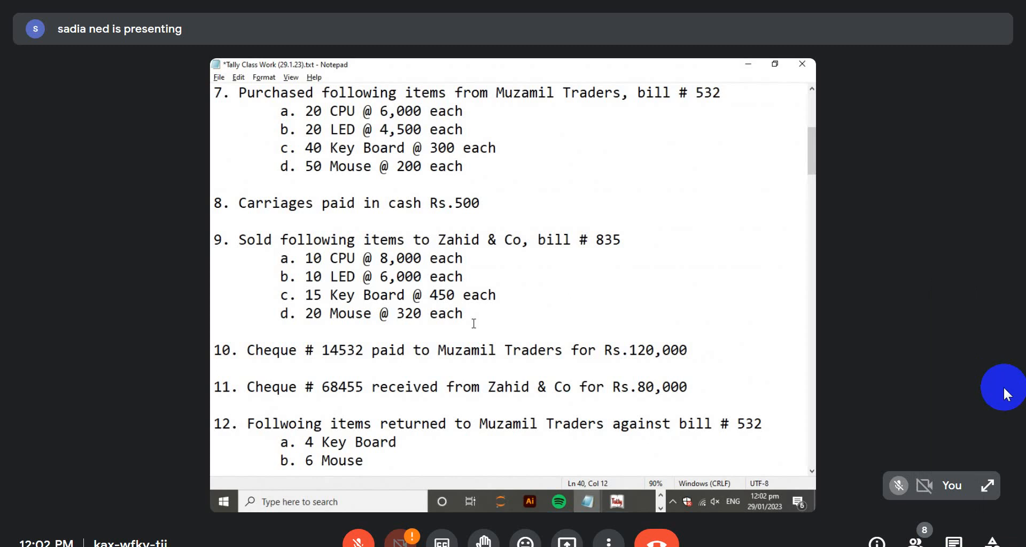
Switch back to Tally, leave the Stock Summary and reopen credit note 1 for Zahid & Co from the accounting vouchers.
key(alt+Tab)
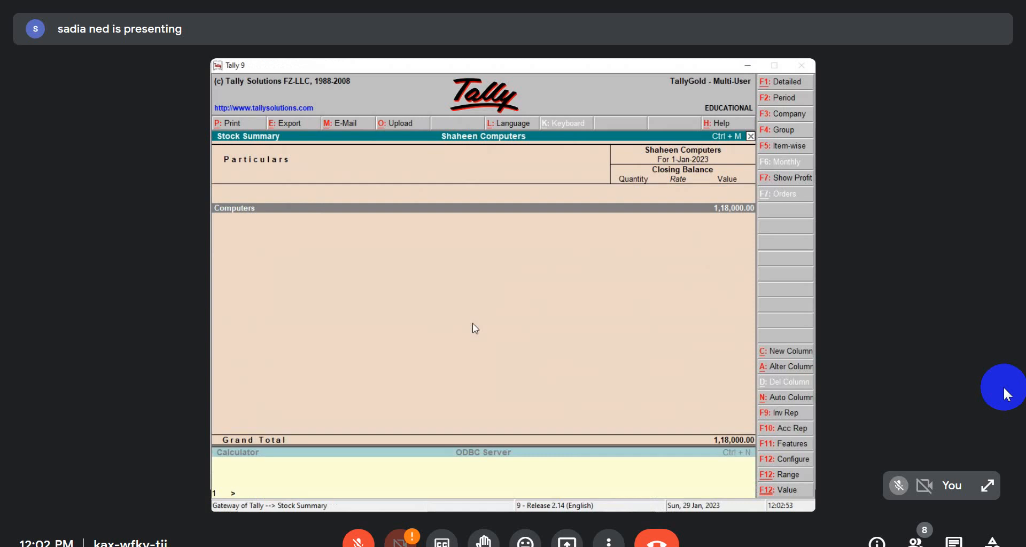
key(alt+Tab)
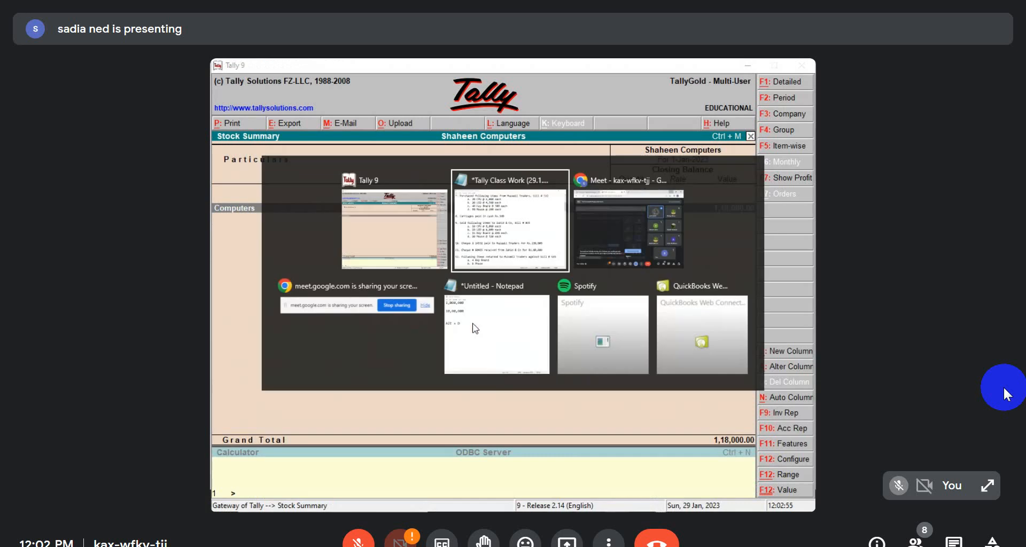
key(Escape)
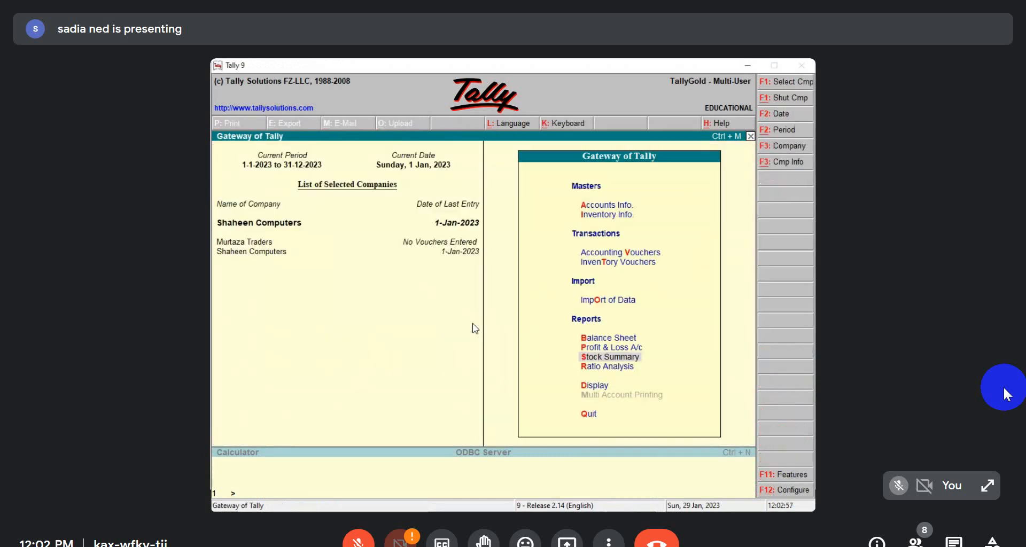
key(Up)
key(Up)
key(Up)
key(Up)
key(Up)
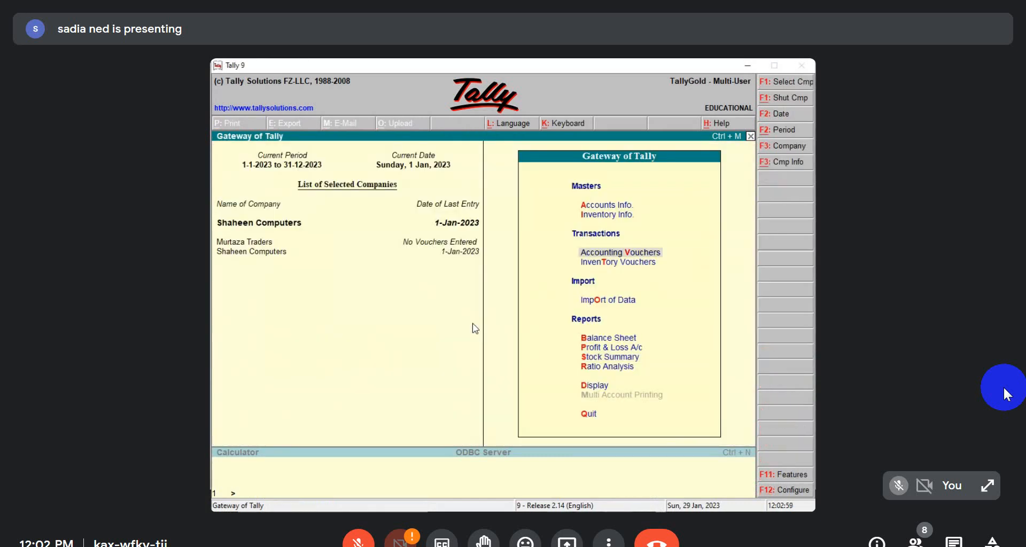
click(475, 328)
key(Page_Up)
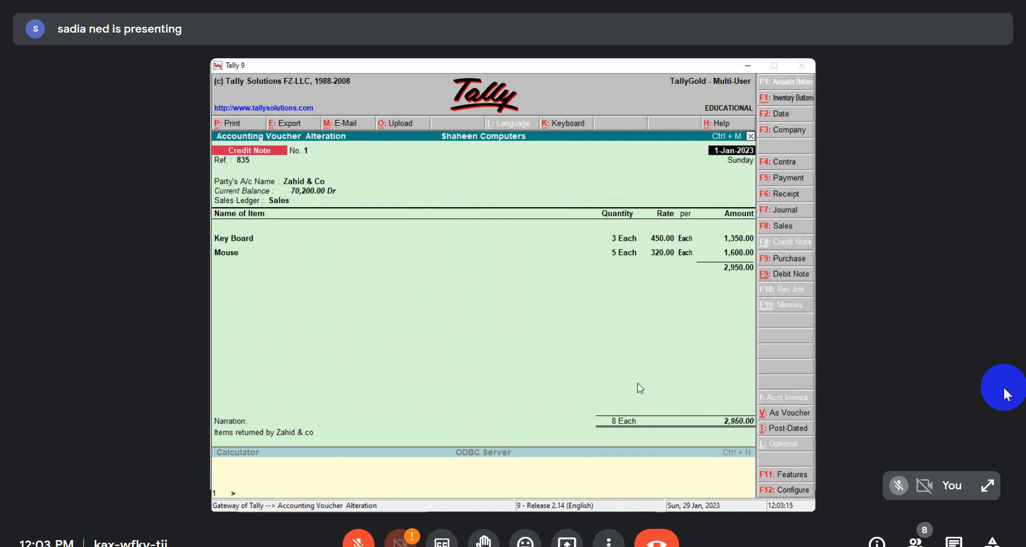
Accept the reopened credit note, return to the Gateway of Tally and display the Company Info options.
key(ctrl+a)
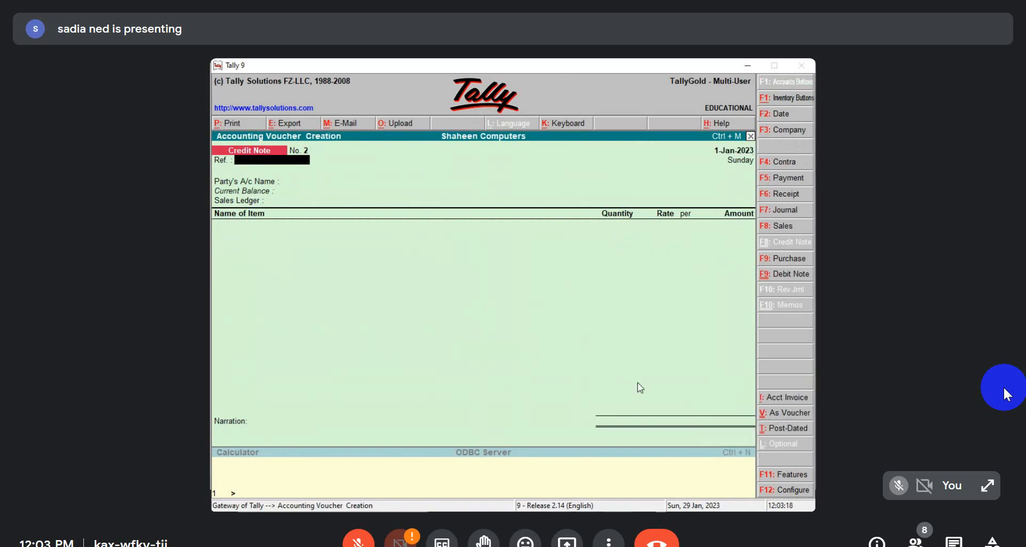
key(Escape)
key(y)
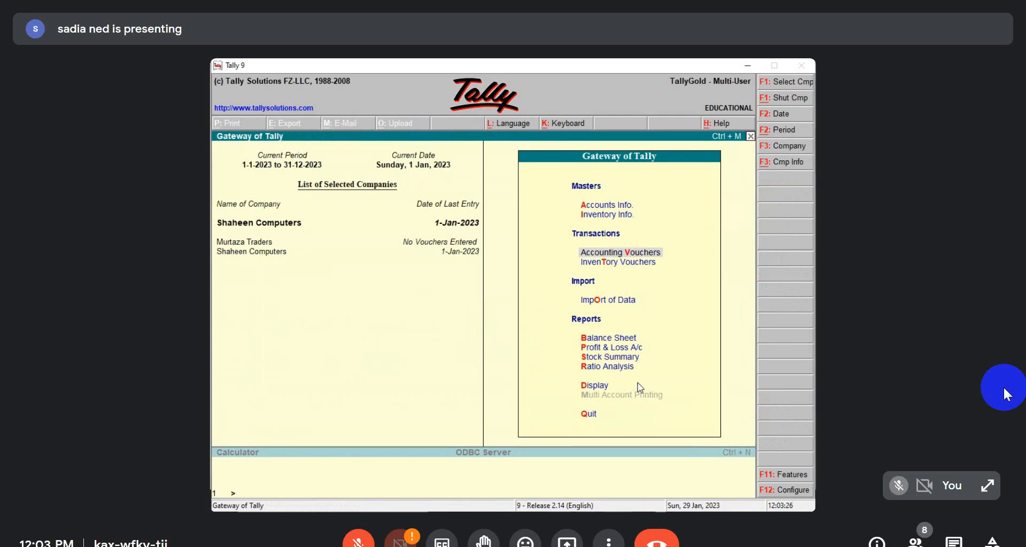
click(788, 161)
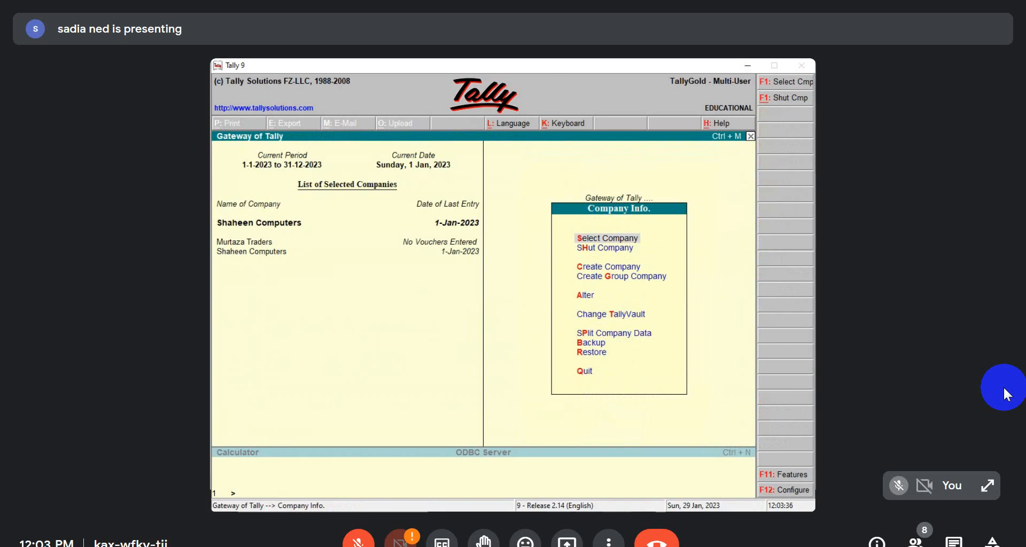
Minimize Tally and Notepad, then browse to the Documents folder in File Explorer.
click(746, 69)
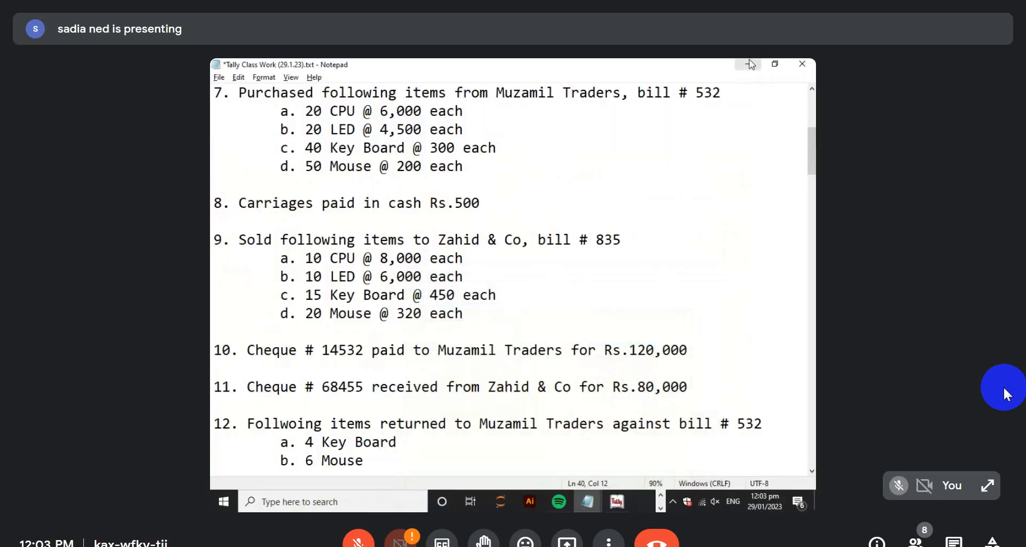
click(747, 68)
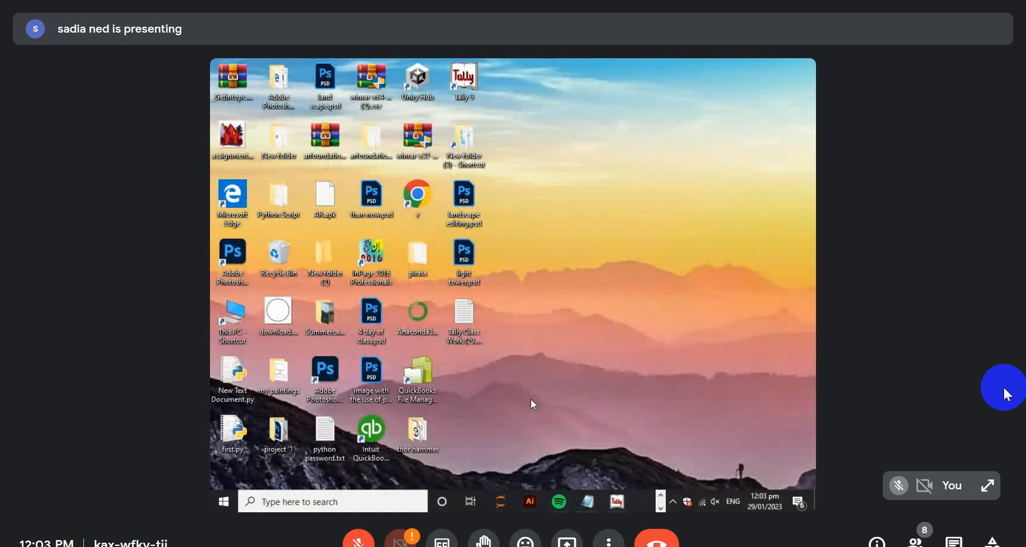
key(super+e)
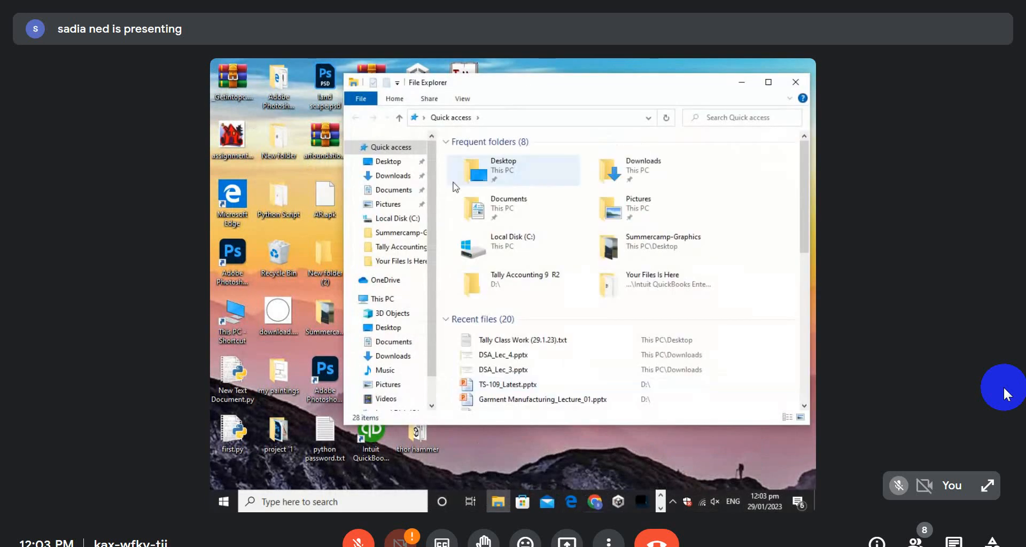
double_click(530, 88)
click(276, 394)
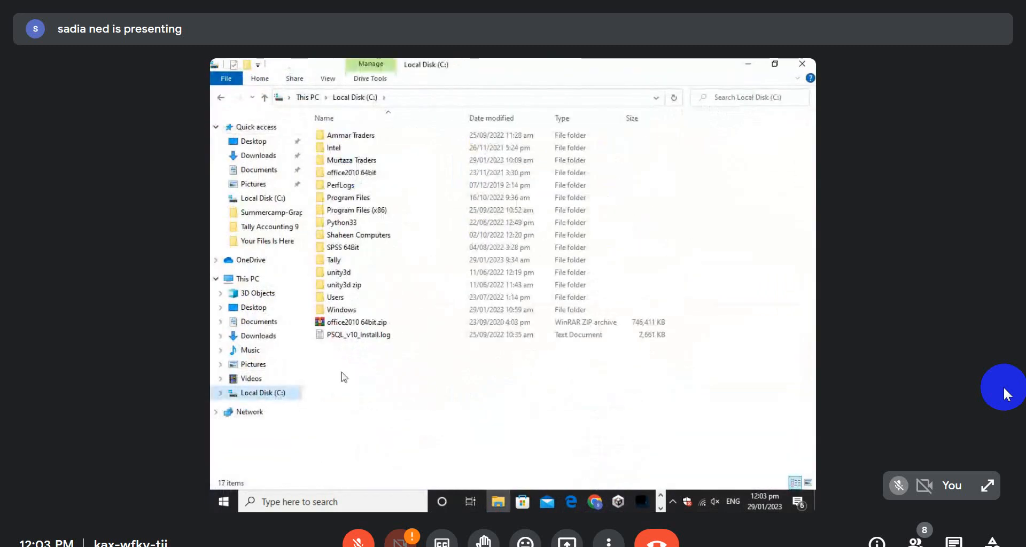
click(259, 170)
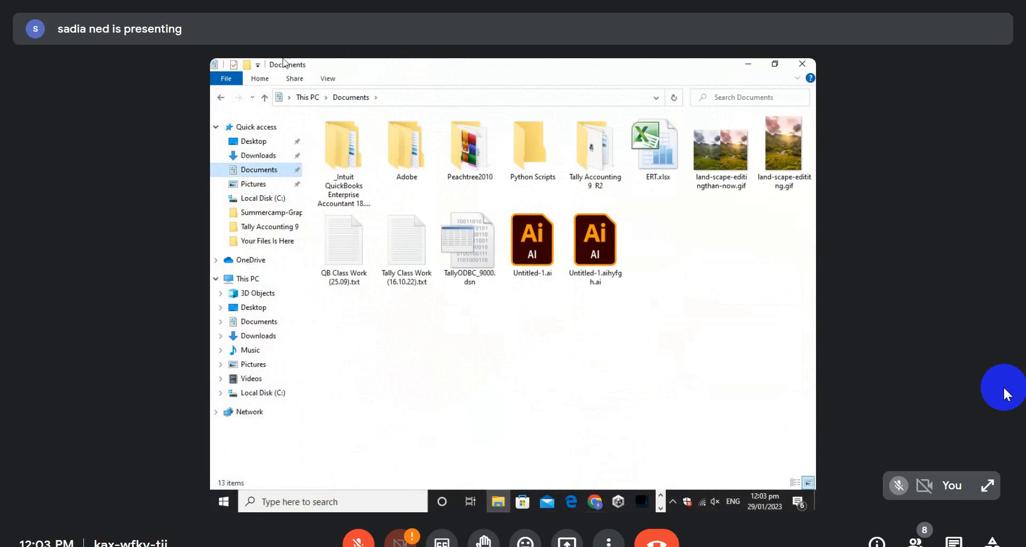
Create a folder named "Shaheen Computer" in Documents and open it.
click(246, 64)
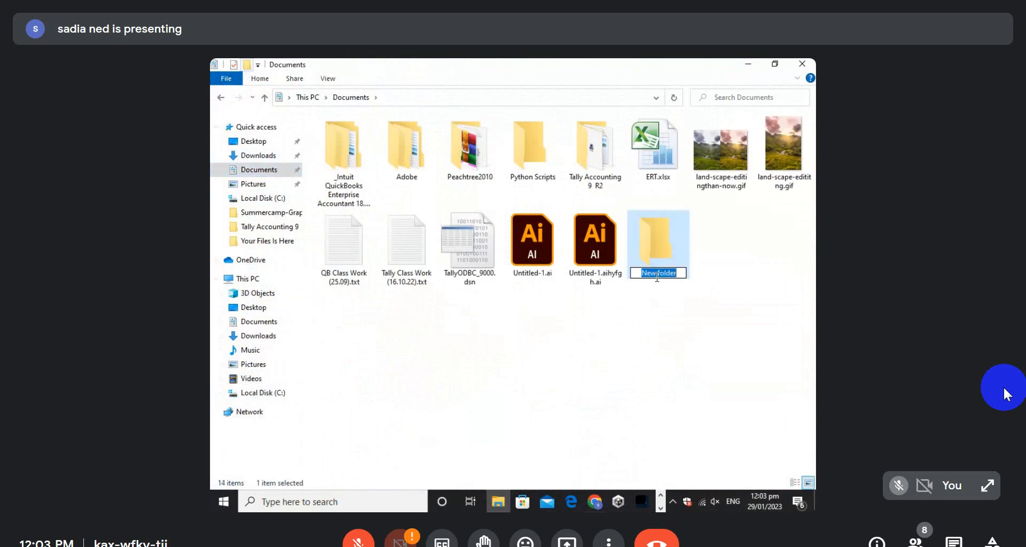
text(Shaheen Computer)
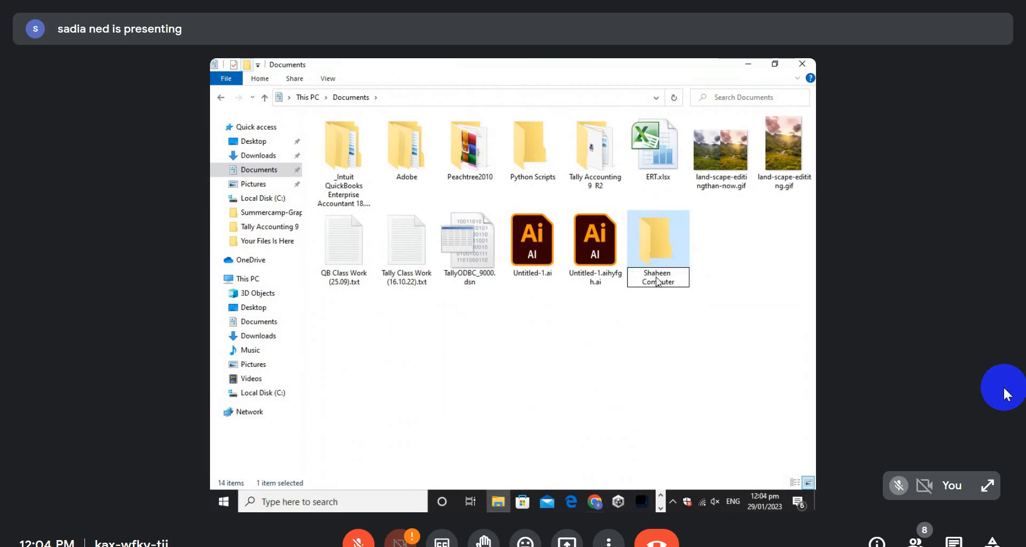
key(Return)
key(Return)
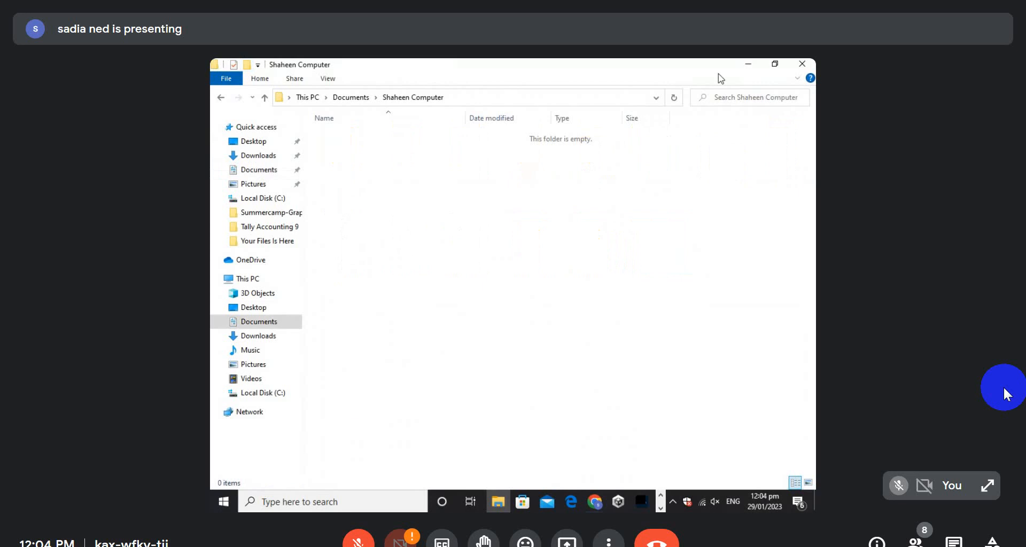
Switch back to Tally and start a company backup from Company Info.
key(alt+Tab)
key(alt+Tab)
key(Tab)
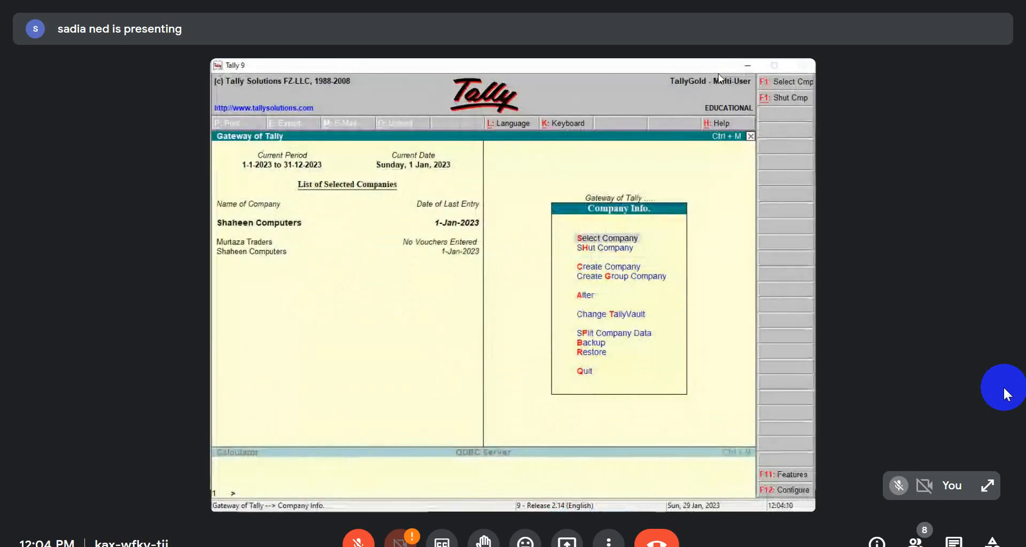
key(Down)
key(Down)
key(Down)
key(Down)
key(Down)
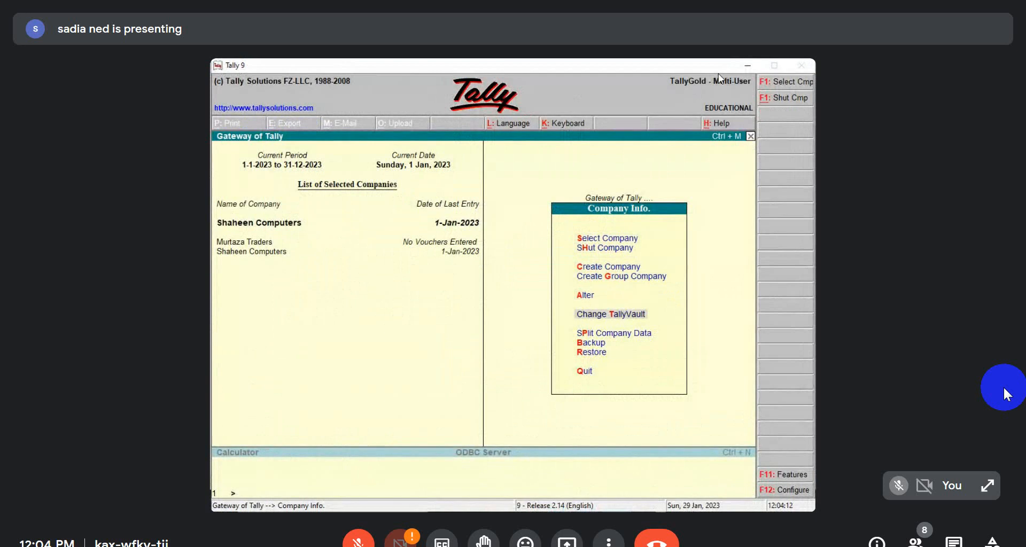
key(Down)
key(Down)
key(Return)
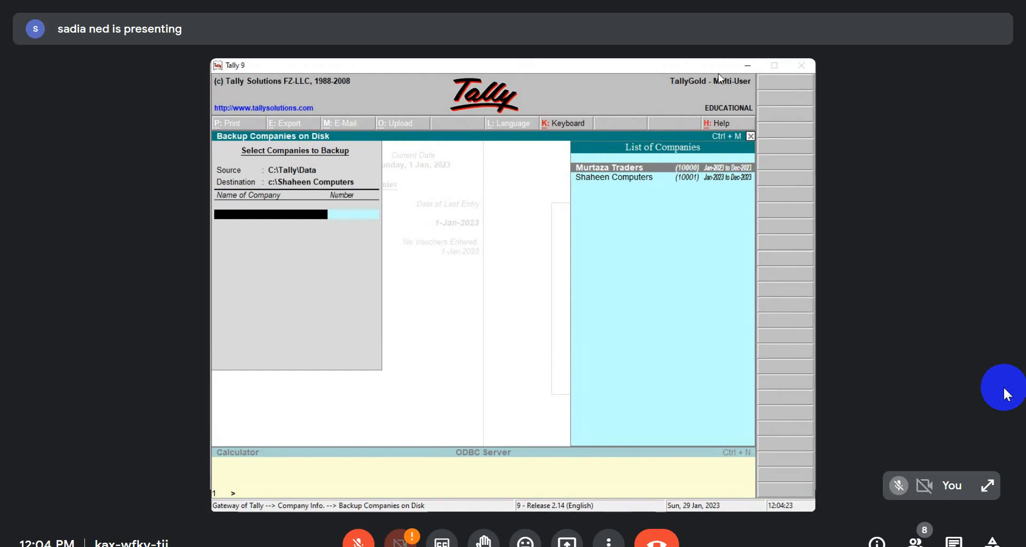
Clear the existing backup destination path and start the new one with C:\.
key(BackSpace)
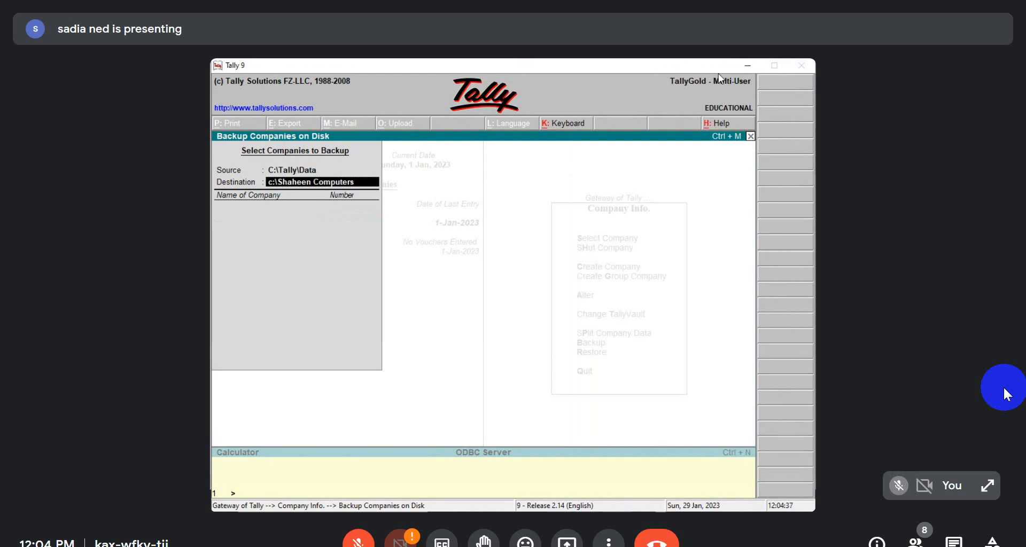
key(BackSpace)
key(BackSpace)
key(BackSpace)
key(BackSpace)
key(BackSpace)
key(BackSpace)
key(BackSpace)
key(BackSpace)
key(BackSpace)
key(BackSpace)
key(BackSpace)
key(BackSpace)
key(BackSpace)
key(BackSpace)
key(BackSpace)
key(BackSpace)
key(BackSpace)
key(BackSpace)
key(BackSpace)
key(BackSpace)
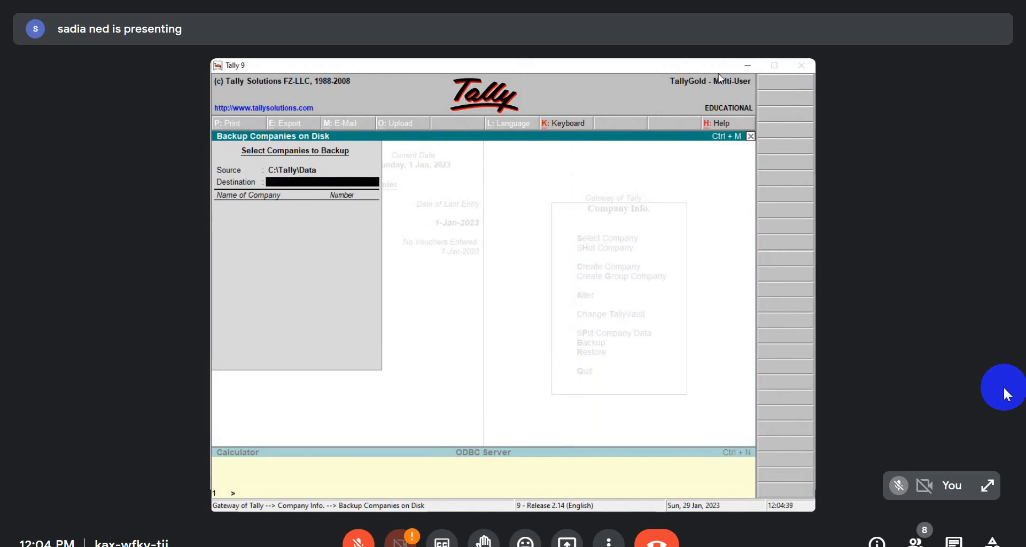
text(C:\)
Switch to File Explorer and open the properties of ERT.xlsx in Documents to check the folder's full path.
key(alt+Tab)
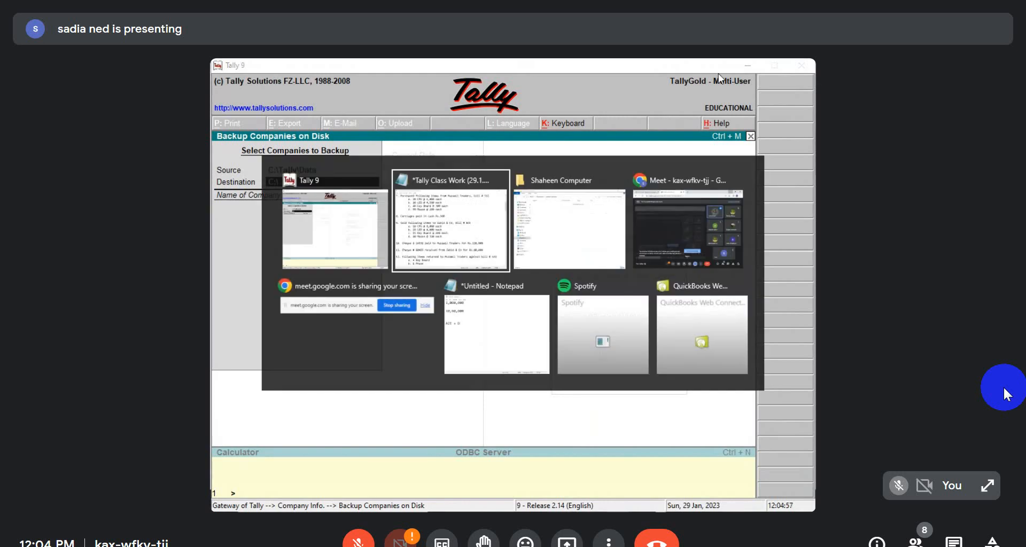
key(alt+Tab)
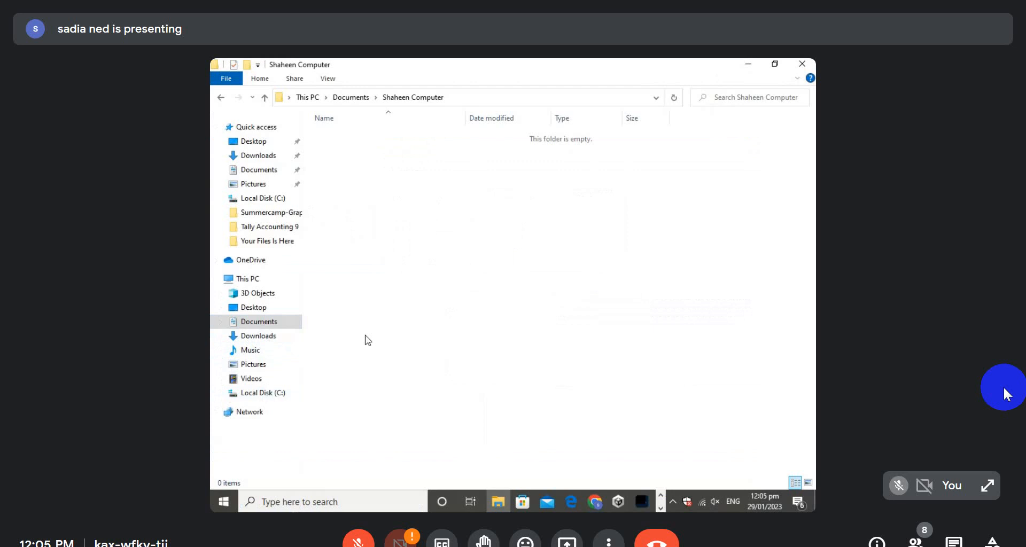
click(220, 97)
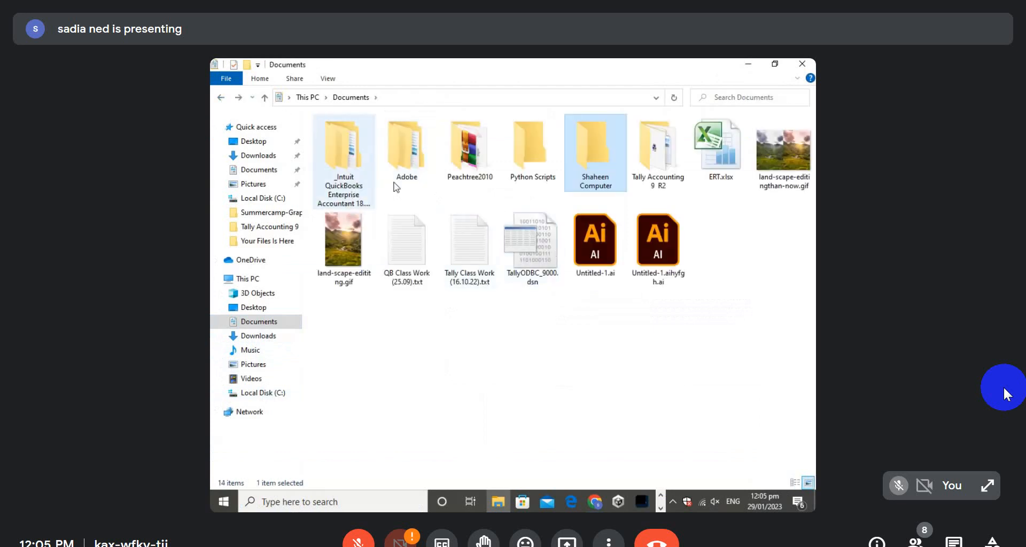
click(716, 174)
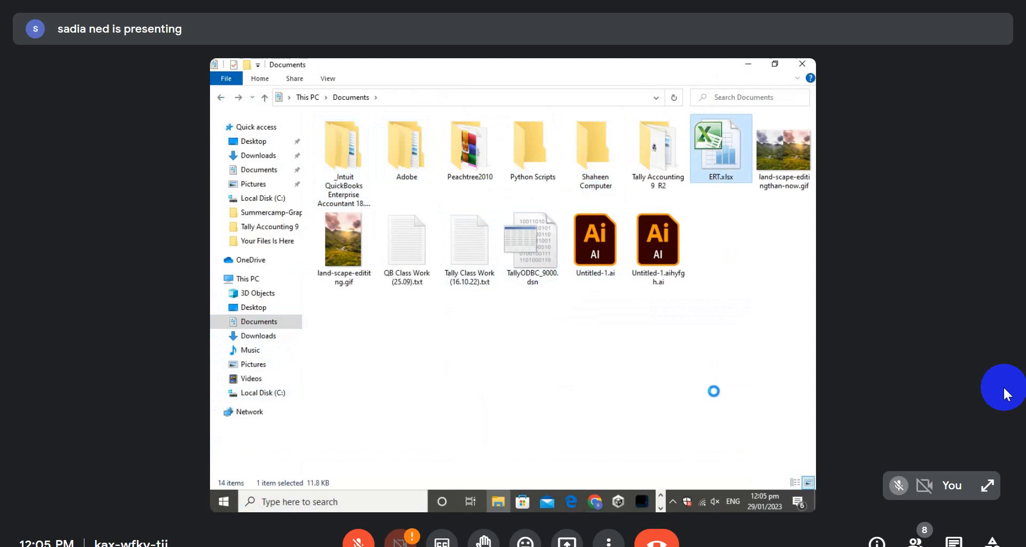
right_click(719, 172)
click(695, 451)
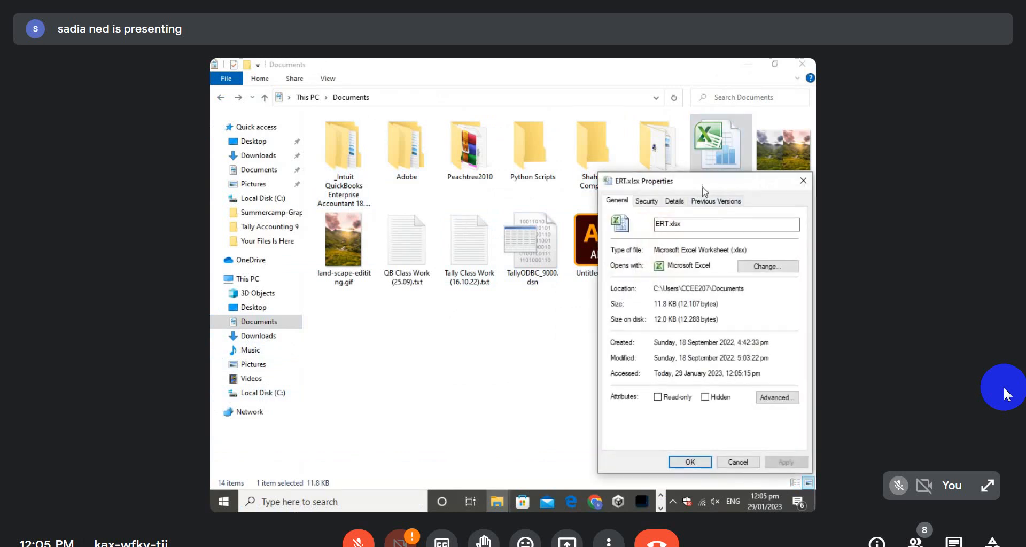
Copy the Documents folder's location path from the ERT.xlsx properties.
drag(705, 181, 665, 164)
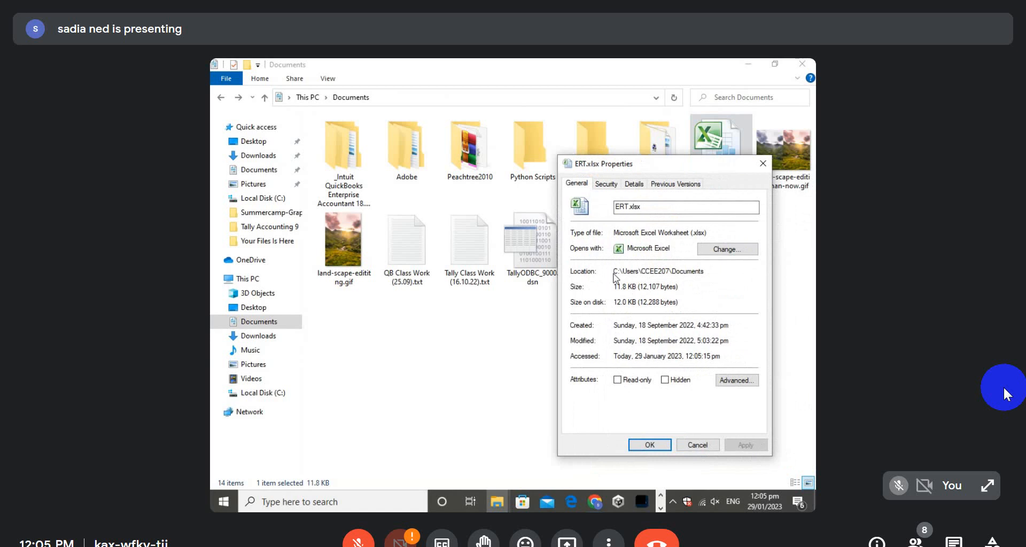
drag(612, 272, 709, 274)
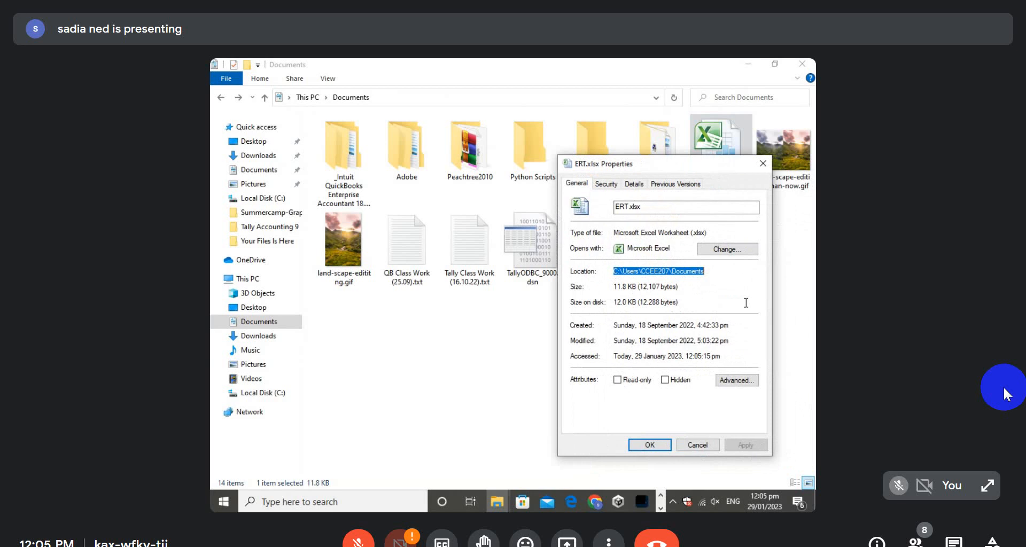
click(681, 277)
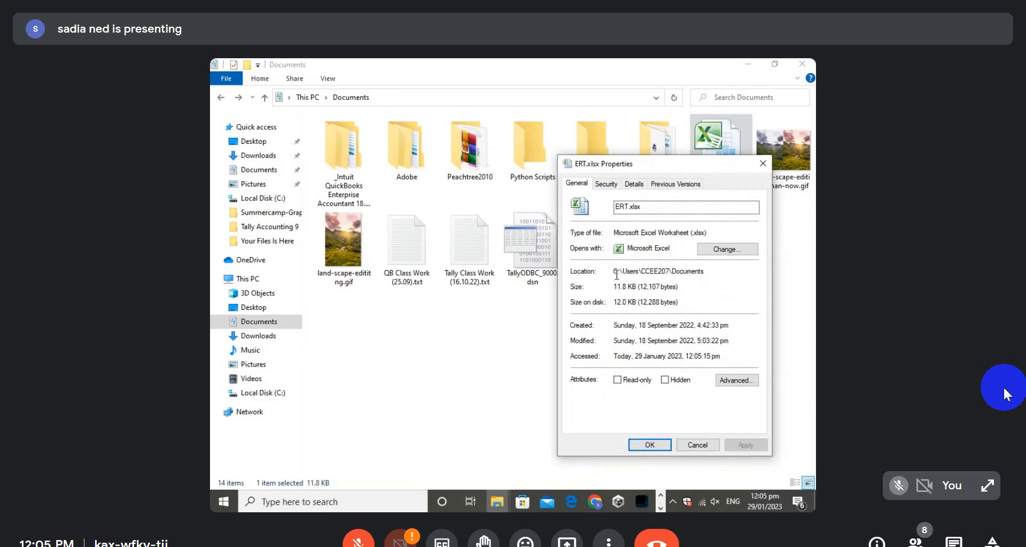
drag(614, 273, 712, 275)
click(711, 274)
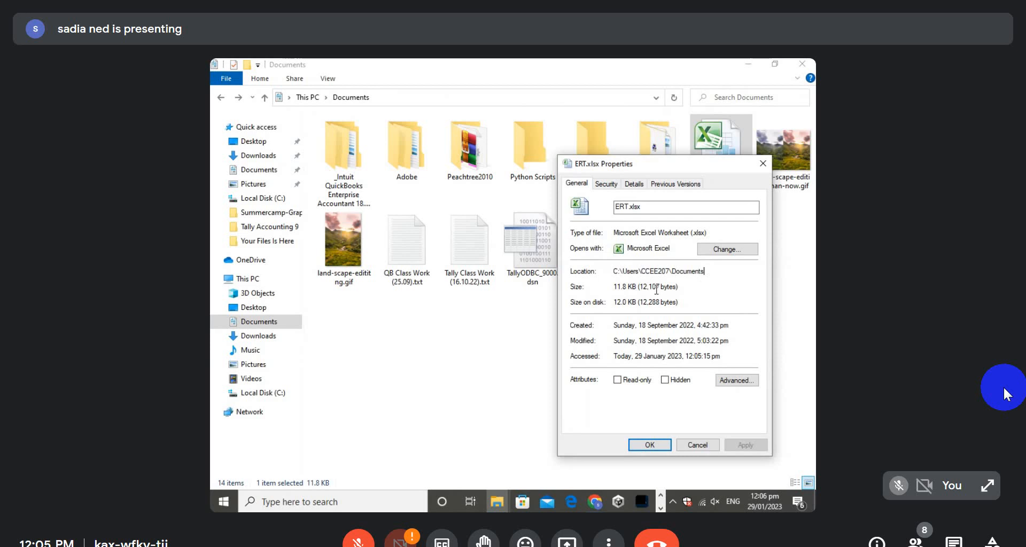
drag(614, 271, 705, 271)
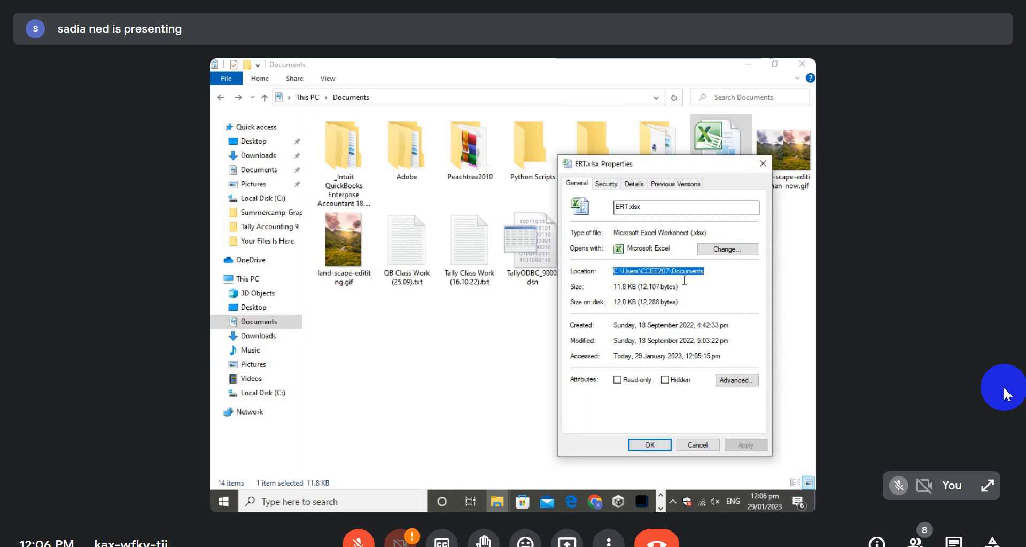
right_click(661, 271)
click(694, 309)
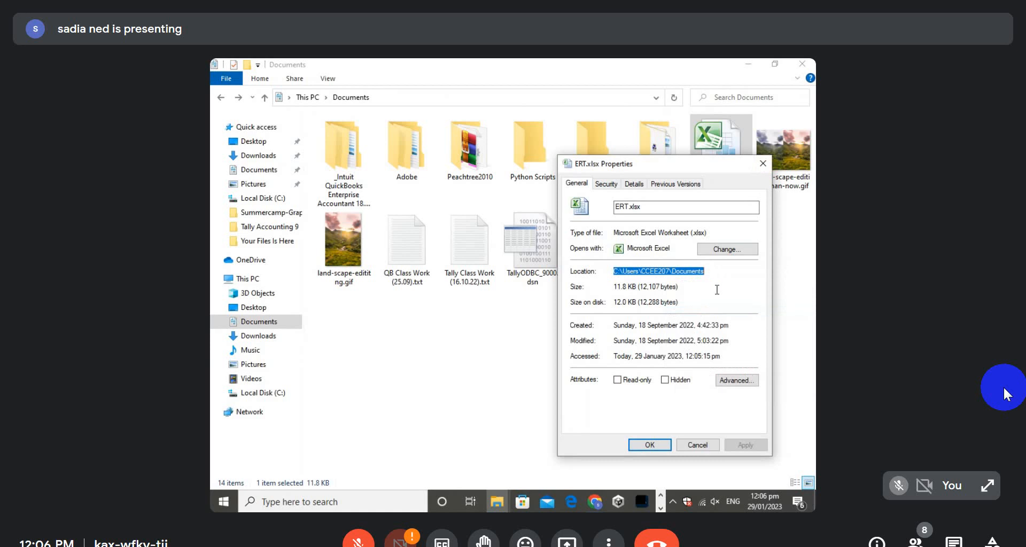
Switch to Tally and set the backup destination to C:\Users\CCEE207\Documents\Shaheen Computers.
key(alt+Tab)
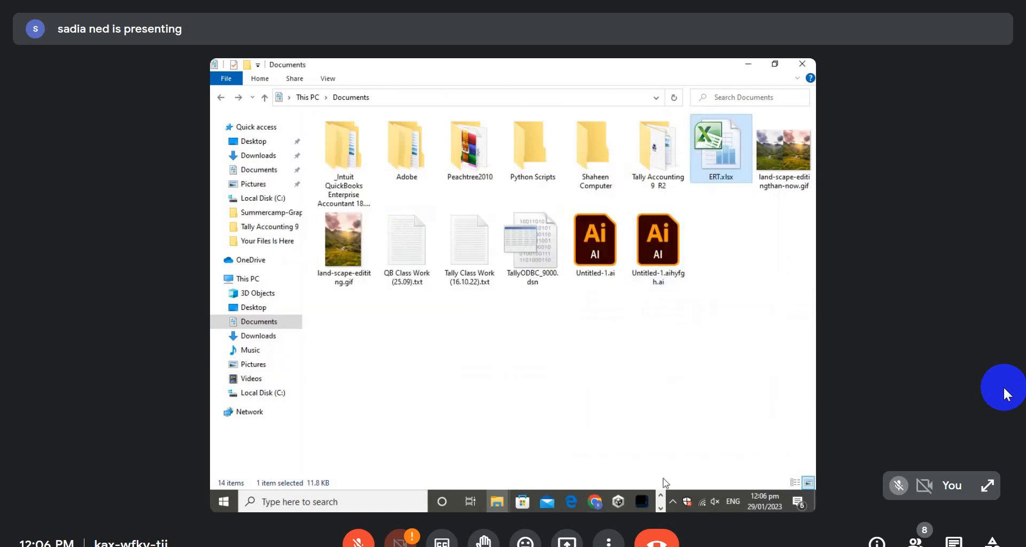
key(alt+Tab)
key(alt+Tab)
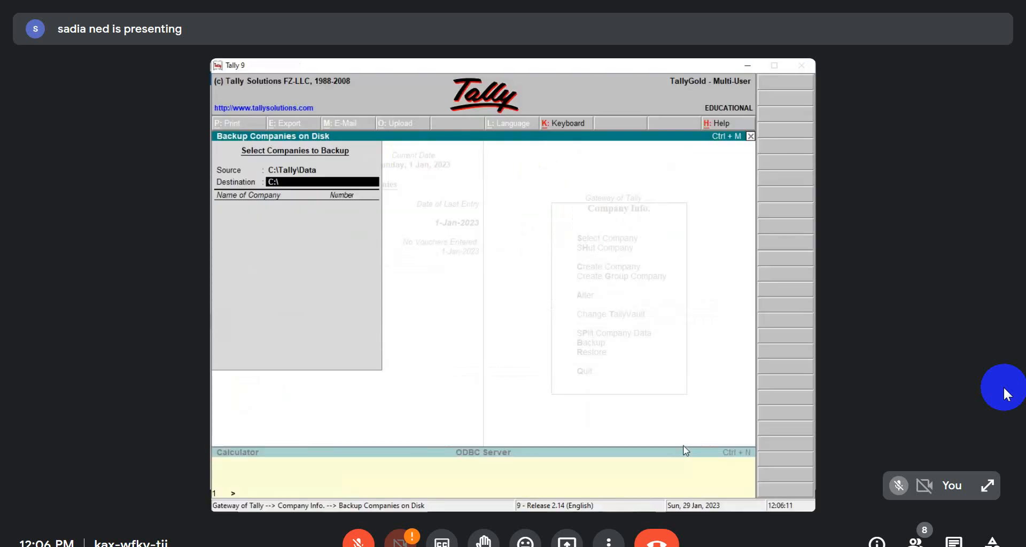
key(BackSpace)
key(BackSpace)
key(BackSpace)
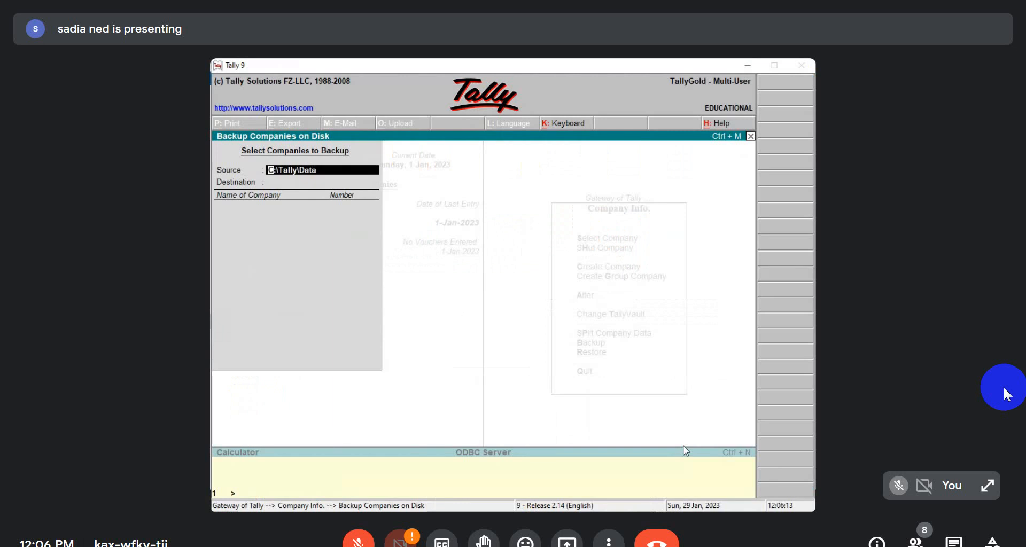
key(Return)
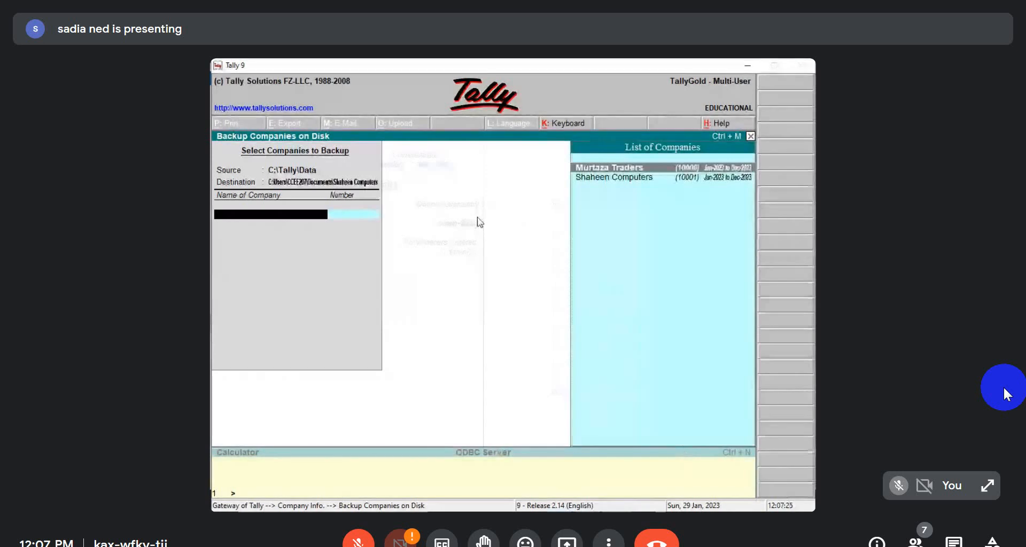
Choose Shaheen Computers as the only company to back up, end the list and accept the backup.
key(Down)
key(Return)
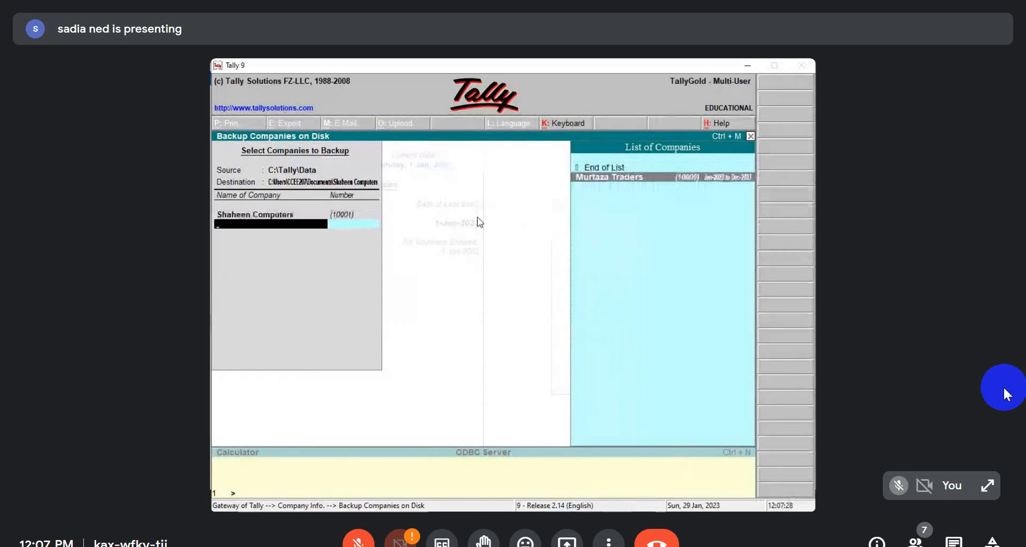
key(Up)
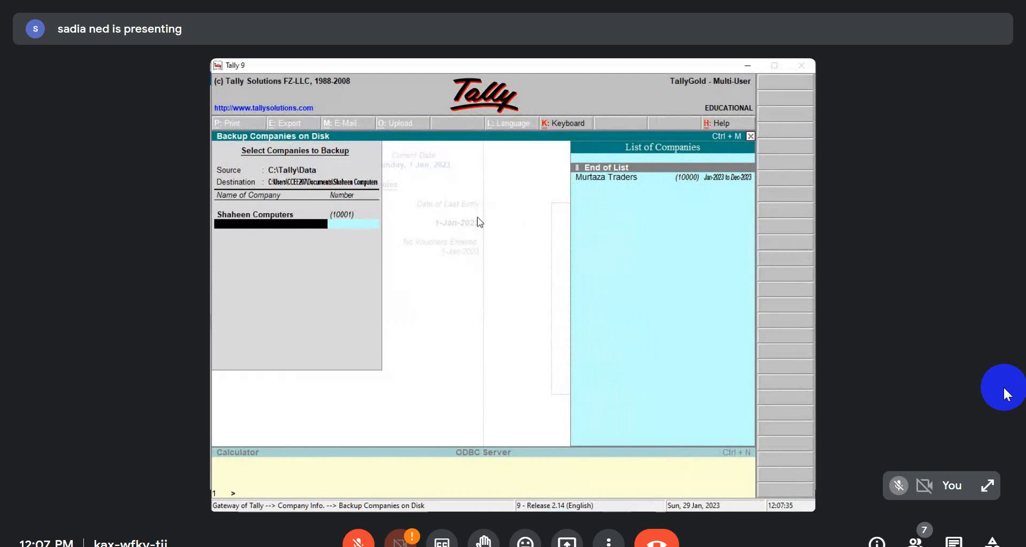
key(Return)
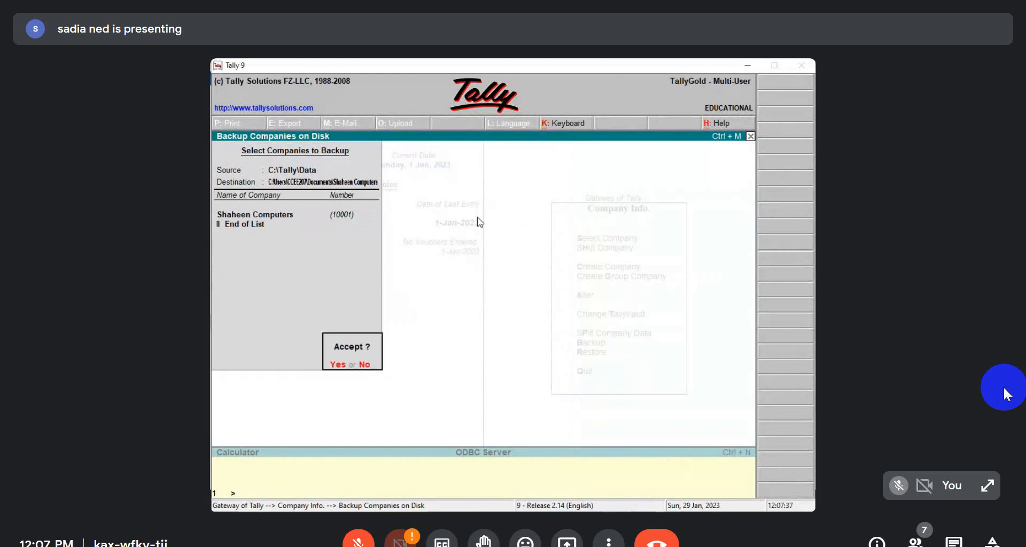
key(Return)
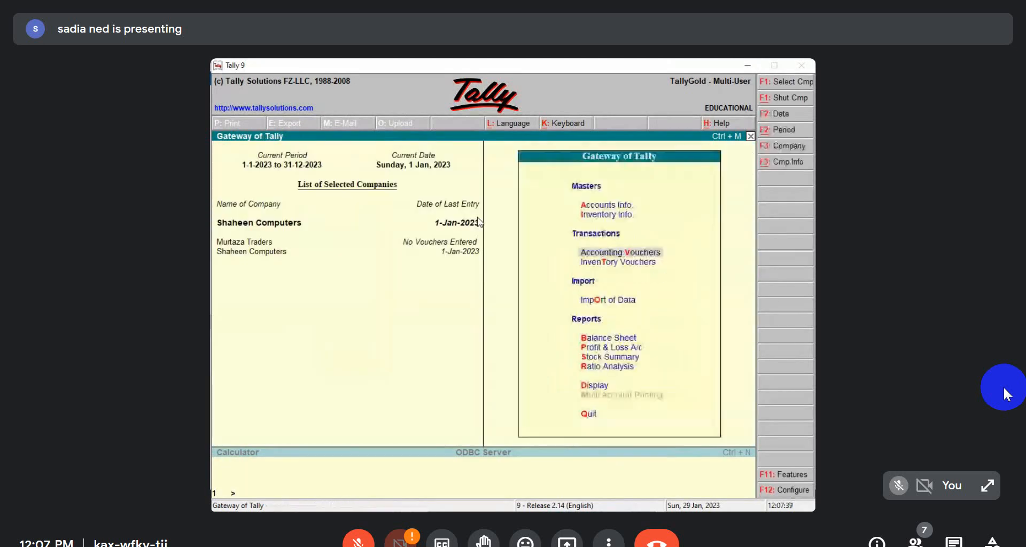
Switch to File Explorer and check the Shaheen Computer and Shaheen Computers folders in Documents for the backup file.
key(alt+Tab)
key(Down)
key(Up)
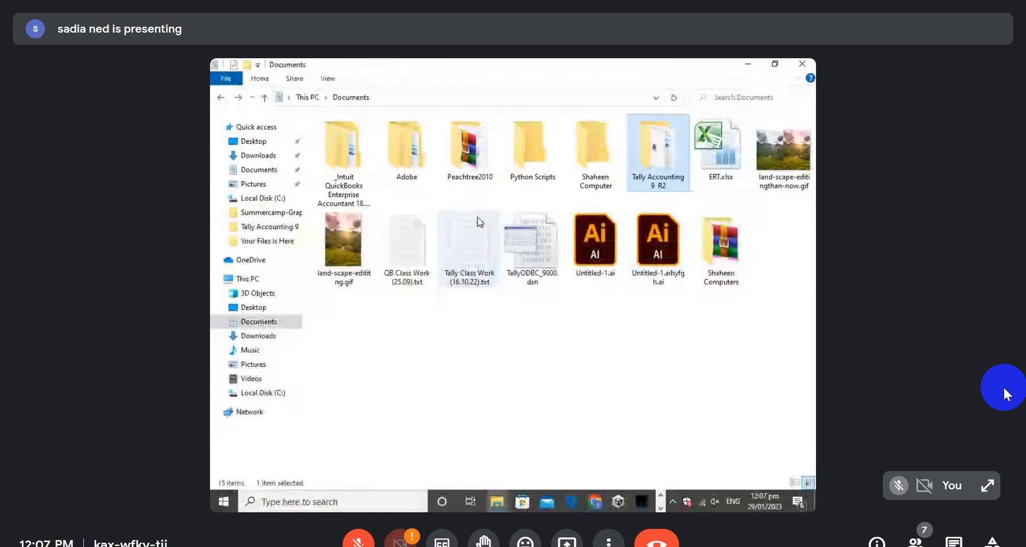
key(Left)
key(Return)
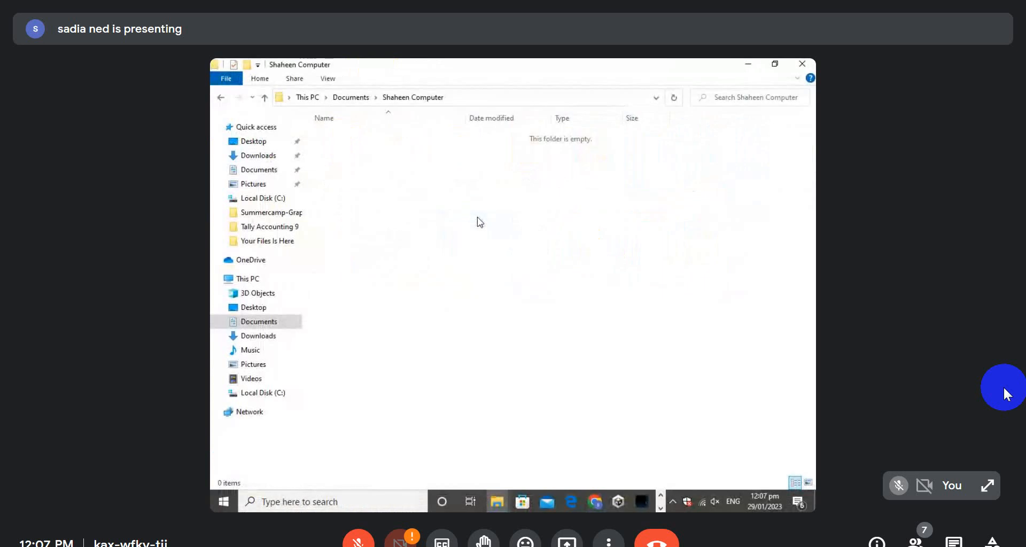
key(BackSpace)
key(Left)
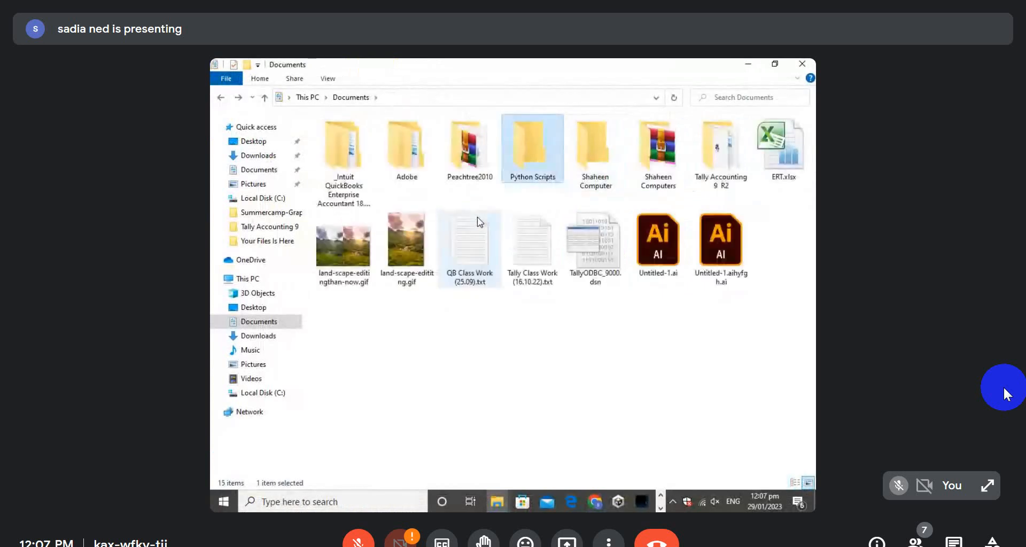
key(Down)
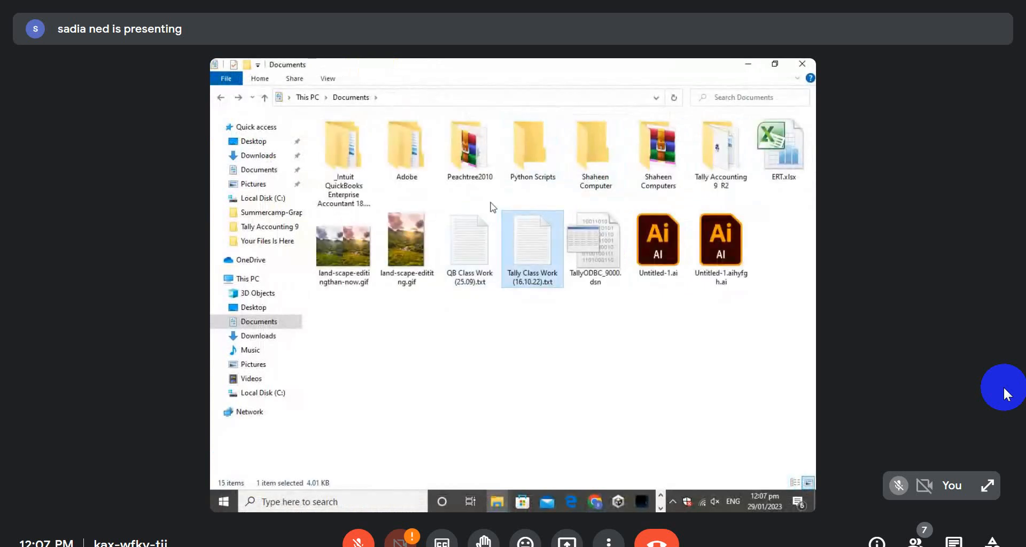
double_click(587, 184)
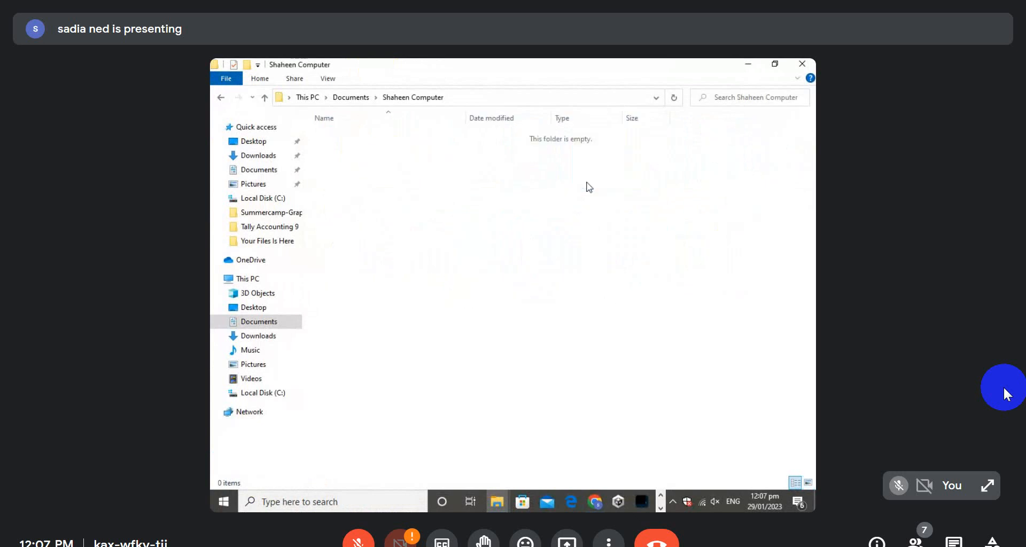
click(222, 99)
double_click(644, 170)
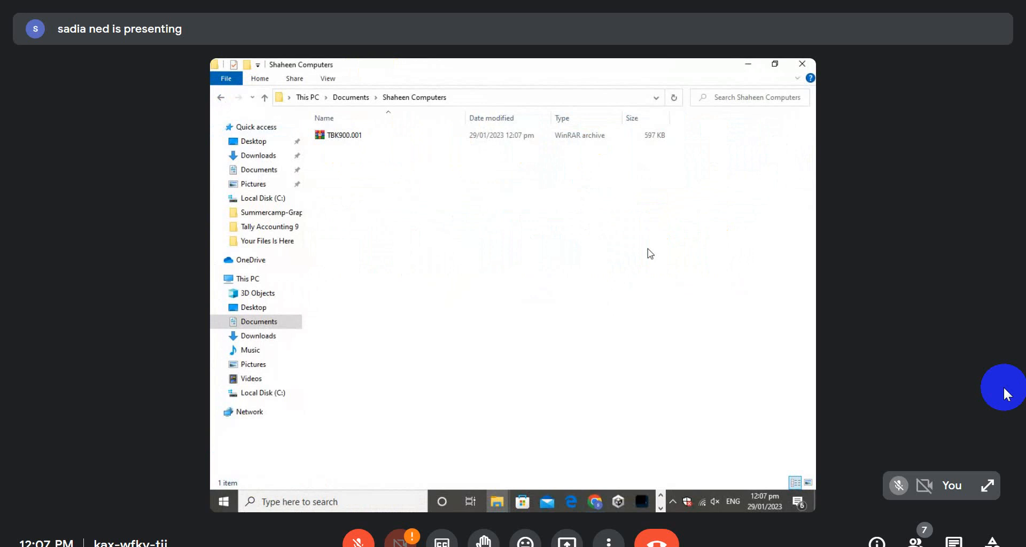
Return to Documents and delete the empty Shaheen Computer folder.
key(alt+Left)
key(Left)
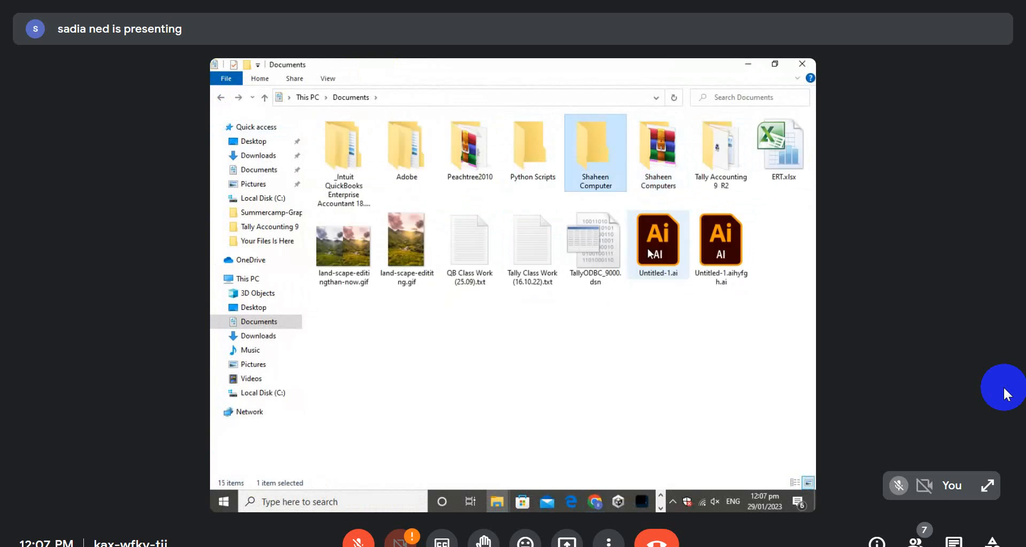
key(Delete)
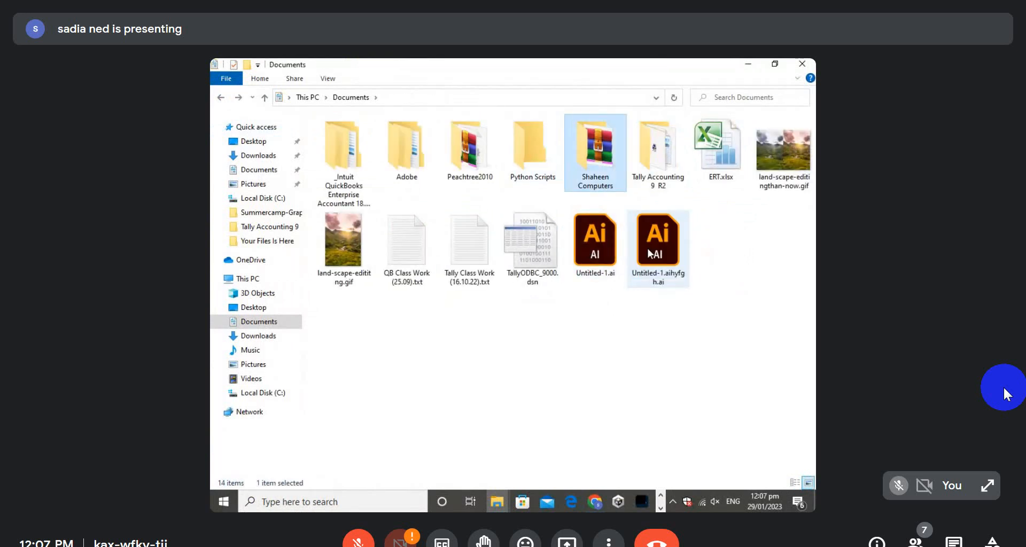
Open the Shaheen Computers folder, widen its Type column and select the TBK900.001 backup file.
key(Return)
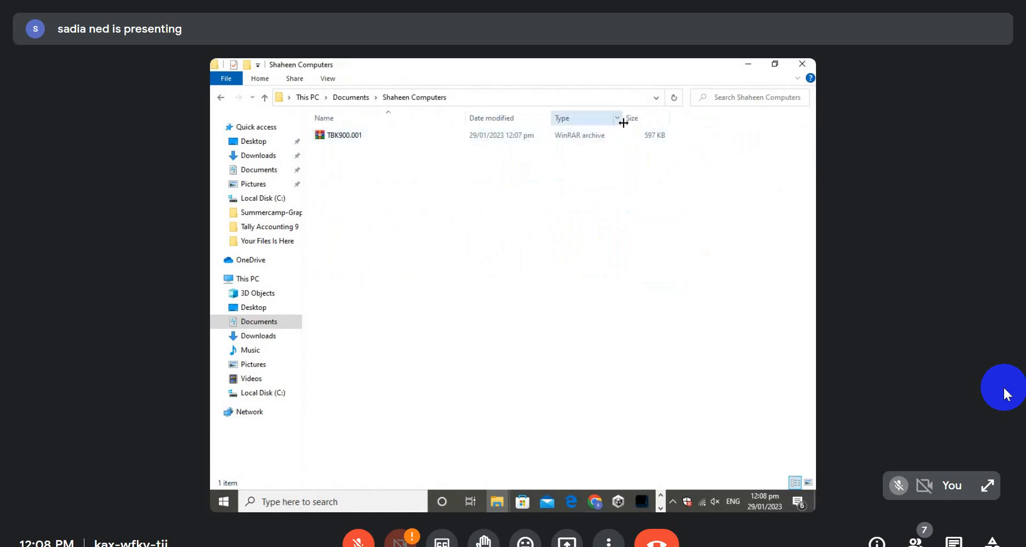
drag(622, 122, 654, 122)
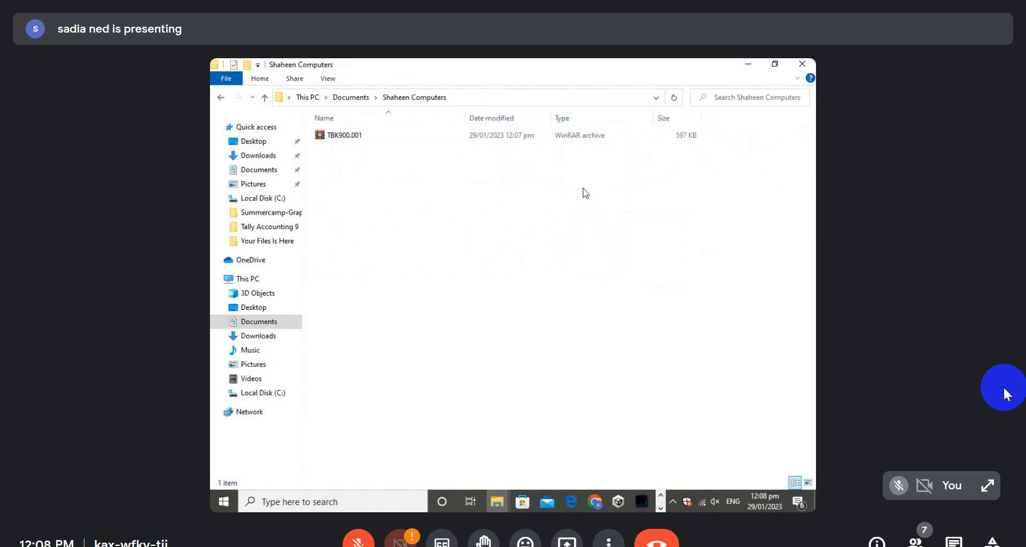
click(491, 140)
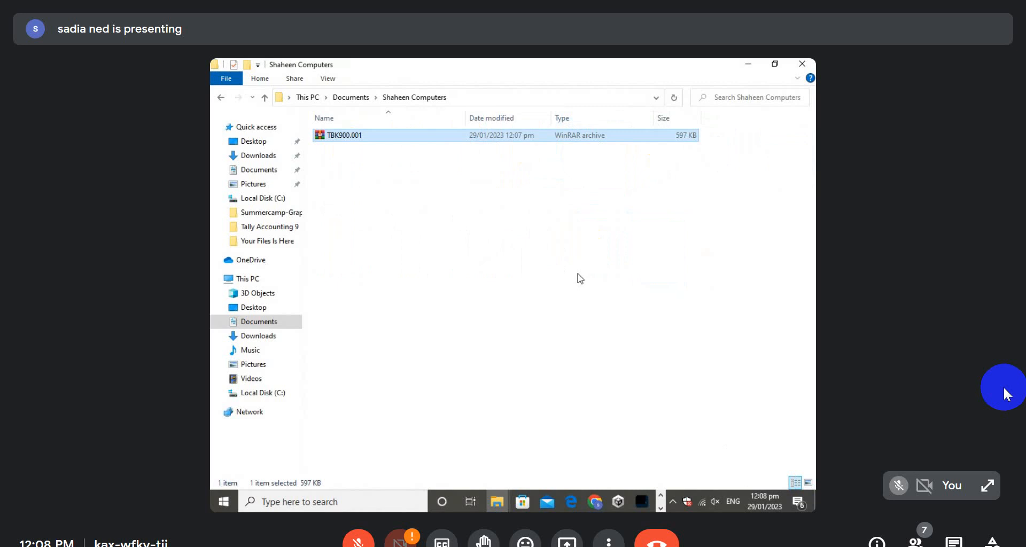
Switch back to Tally and start a company restore from Company Info.
key(alt+Tab)
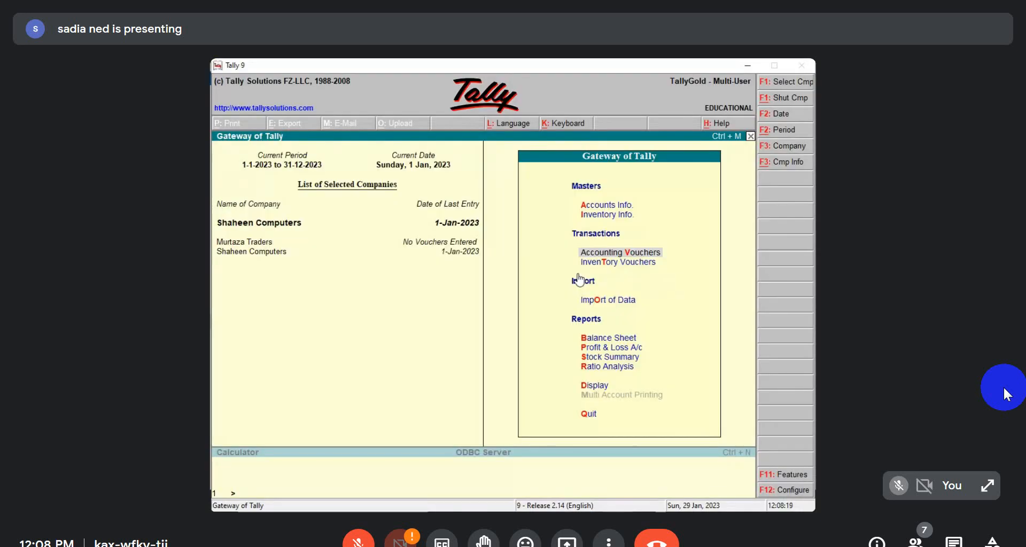
click(792, 162)
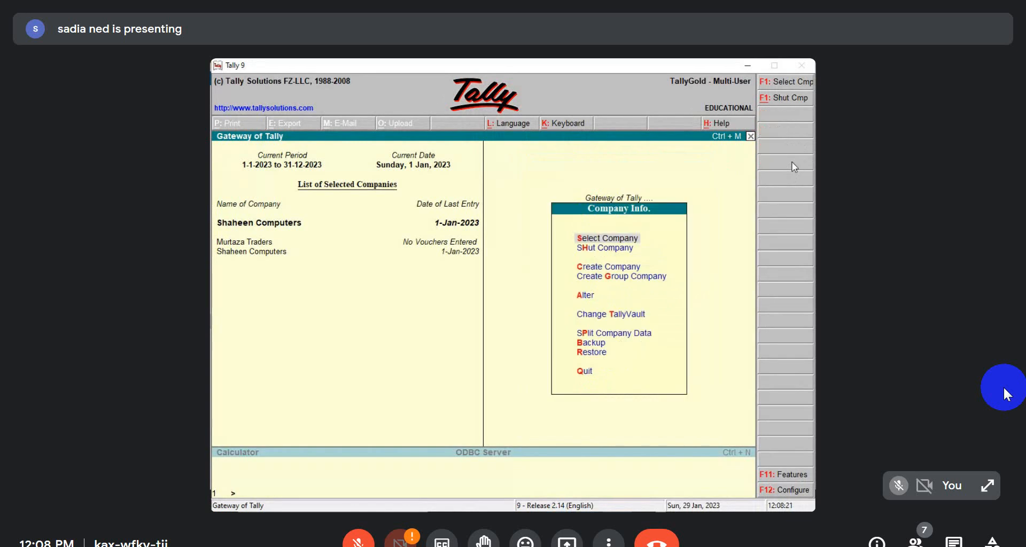
key(Down)
key(Down)
key(Down)
key(Down)
key(Down)
key(Down)
key(Down)
key(Down)
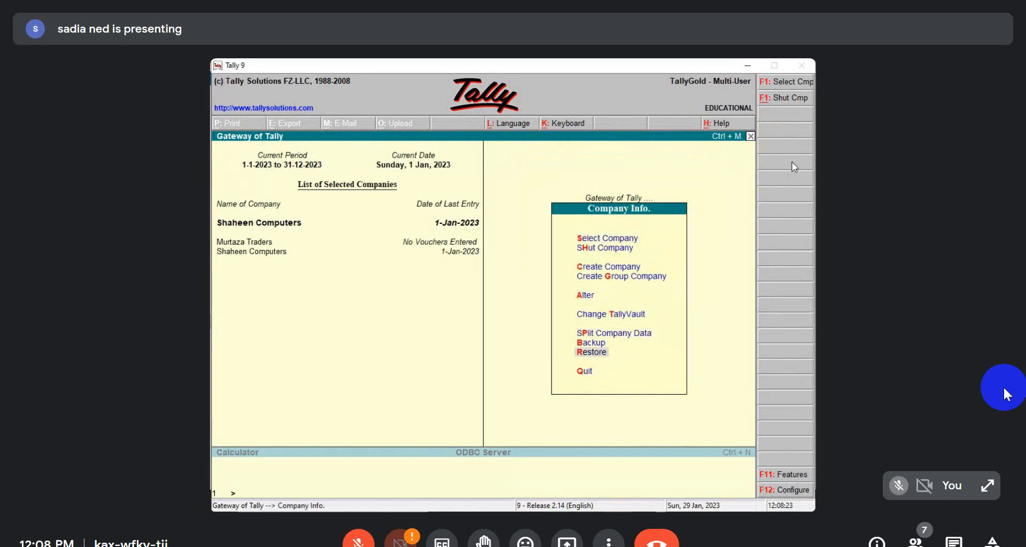
key(Return)
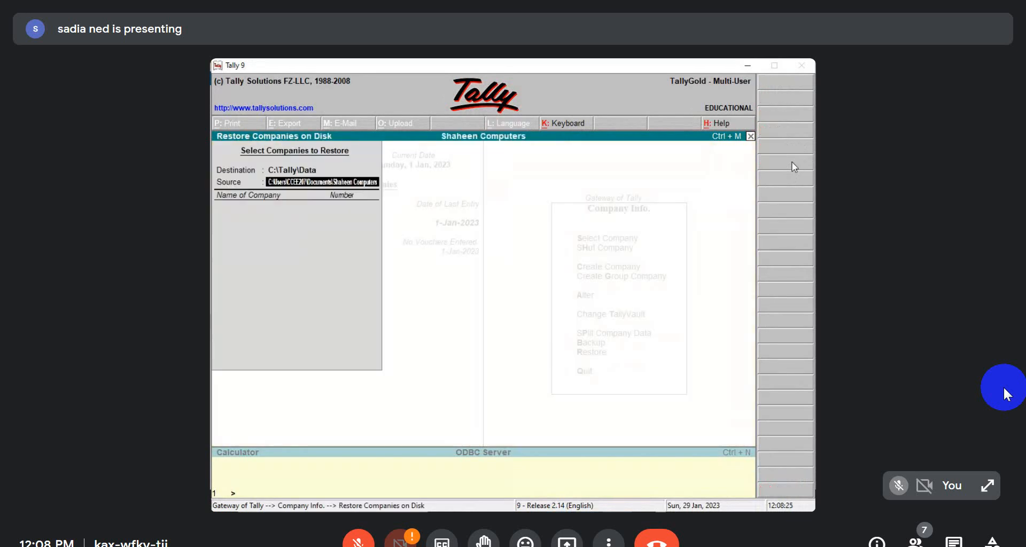
Clear the existing source path for the company restore.
key(End)
key(BackSpace)
key(BackSpace)
key(BackSpace)
key(BackSpace)
key(BackSpace)
key(BackSpace)
key(BackSpace)
key(BackSpace)
key(BackSpace)
key(BackSpace)
key(BackSpace)
key(BackSpace)
key(BackSpace)
key(BackSpace)
key(BackSpace)
key(BackSpace)
key(BackSpace)
key(BackSpace)
key(BackSpace)
key(BackSpace)
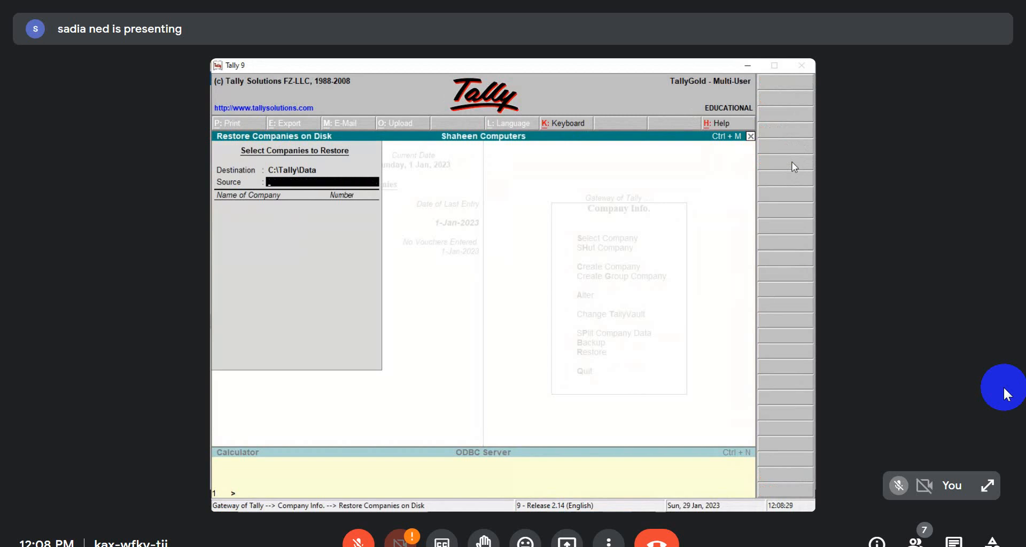
Switch to File Explorer, copy the location path from the TBK900.001 properties and close them.
key(alt+Tab)
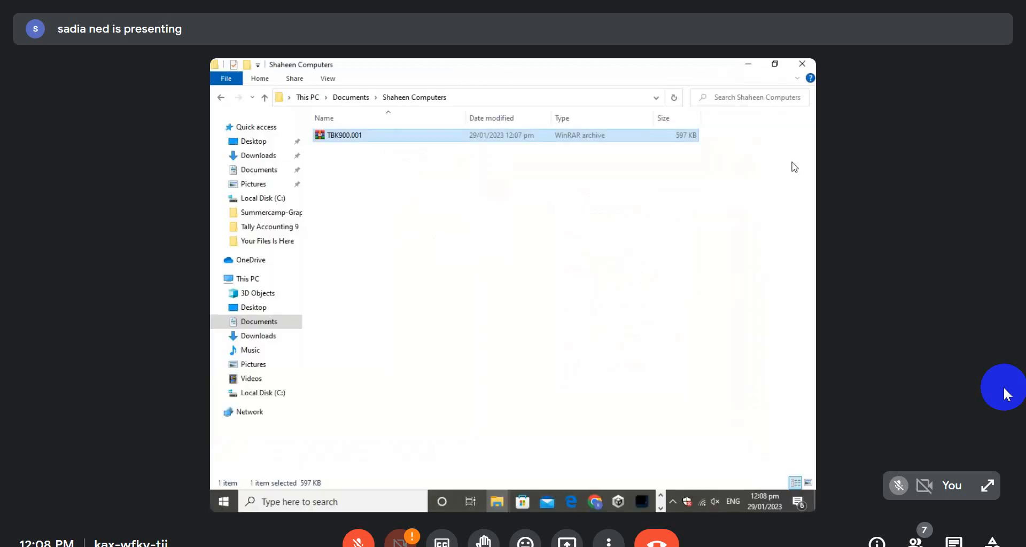
right_click(541, 134)
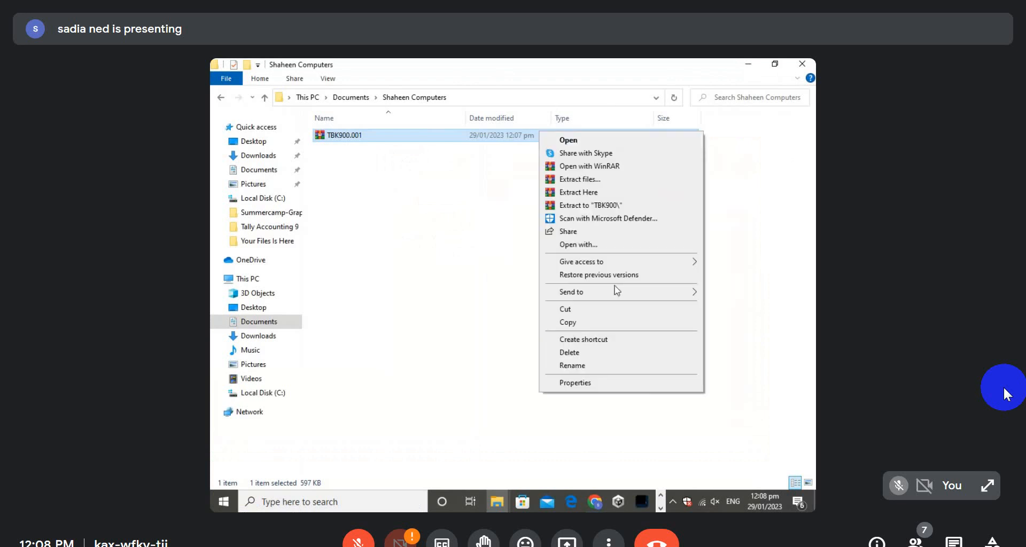
click(598, 388)
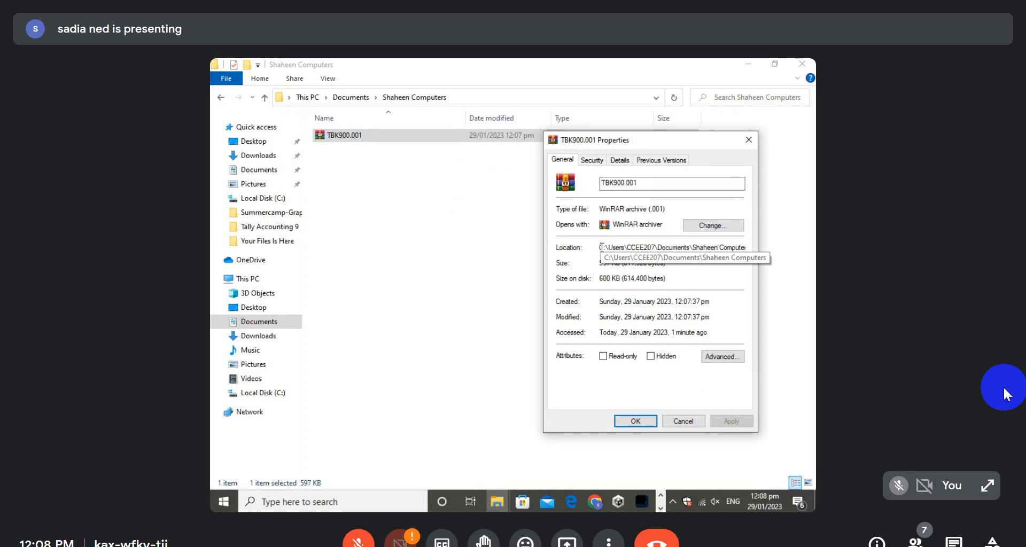
drag(601, 247, 767, 261)
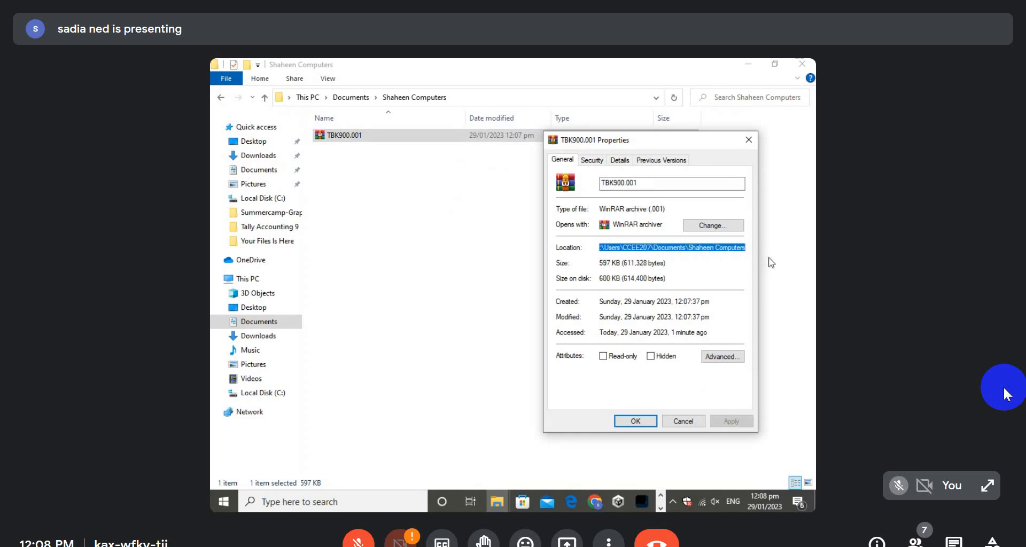
key(Escape)
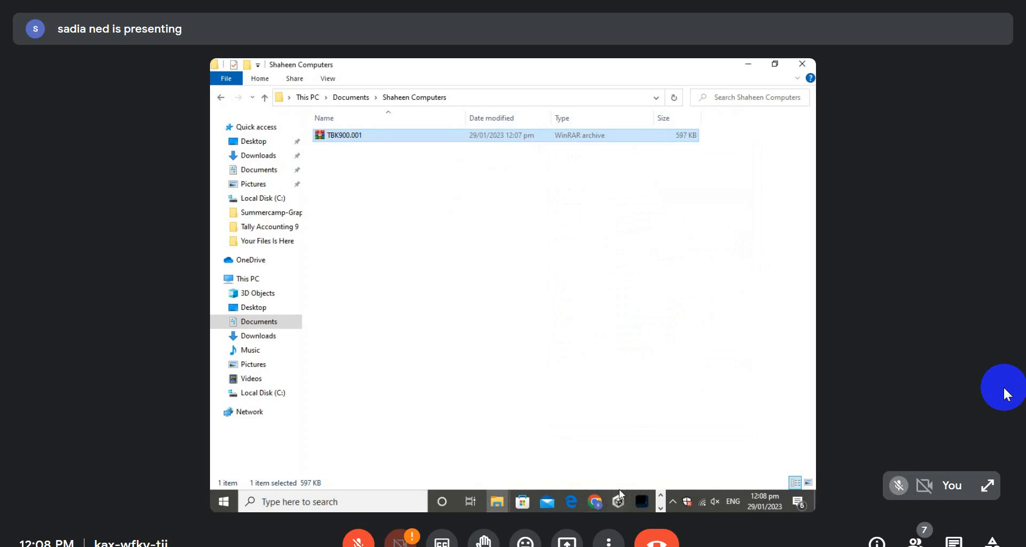
Switch back to Tally and set the restore source to the copied Documents\Shaheen Computers path.
key(alt+Tab)
key(Tab)
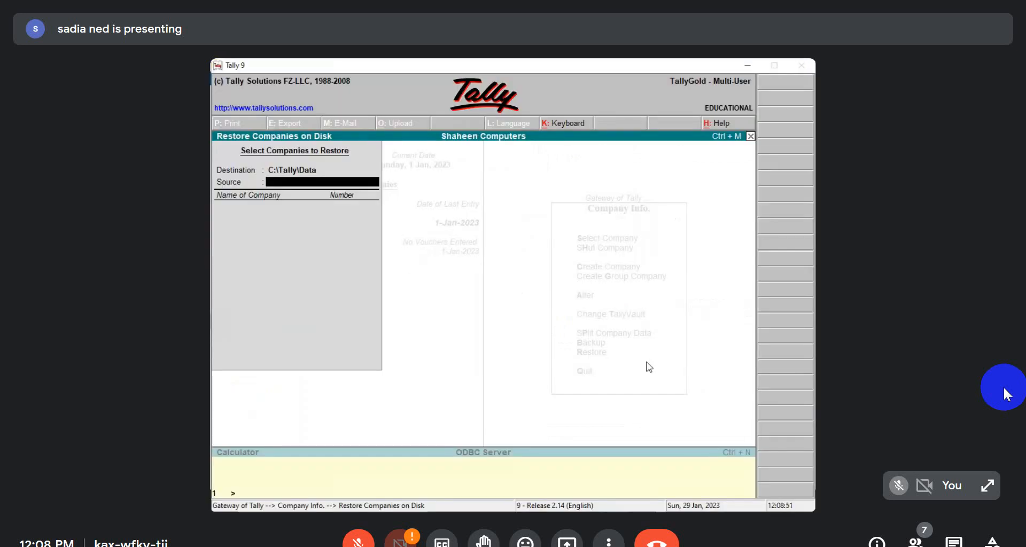
key(ctrl+alt+v)
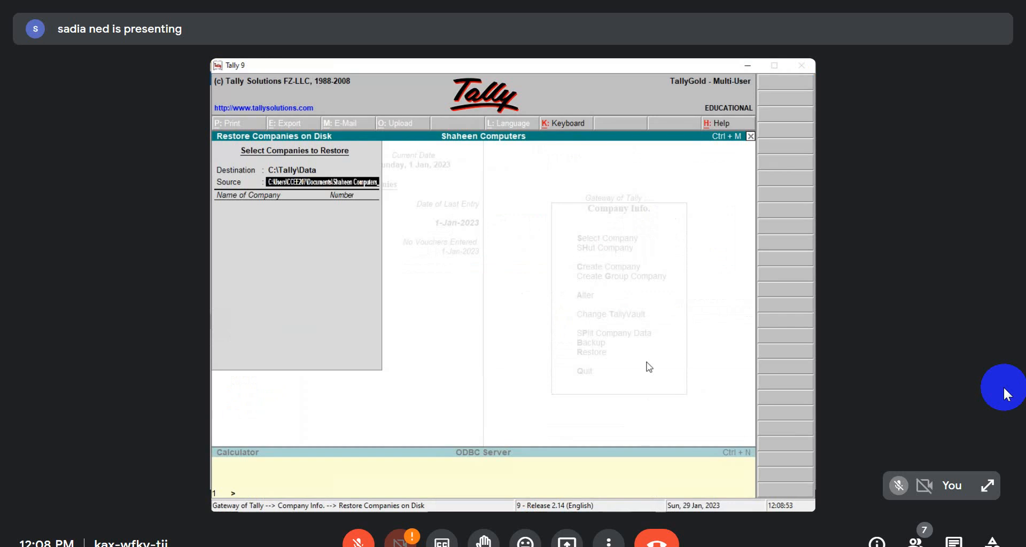
key(Return)
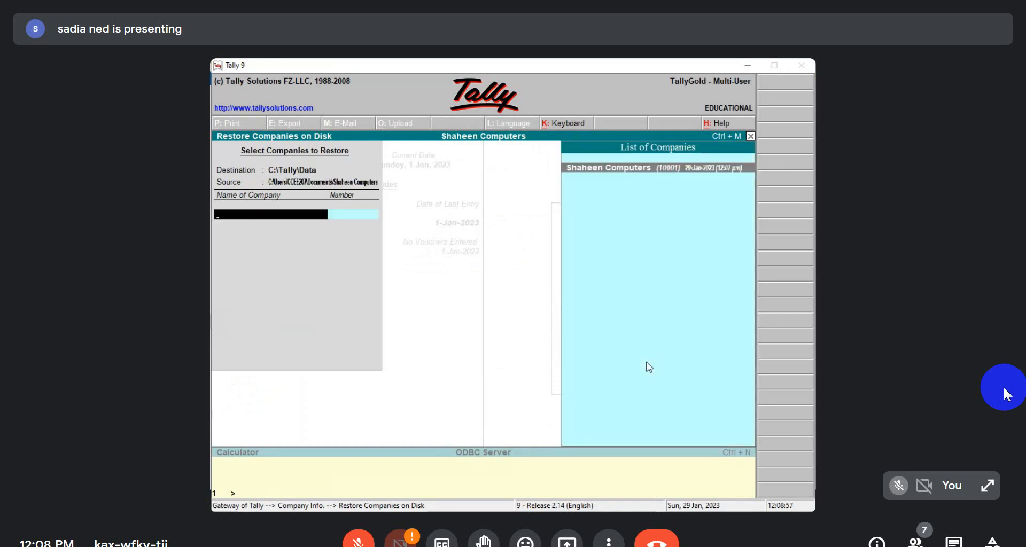
Restore the Shaheen Computers company from the backup and return to the Gateway of Tally.
key(Return)
key(Return)
key(Return)
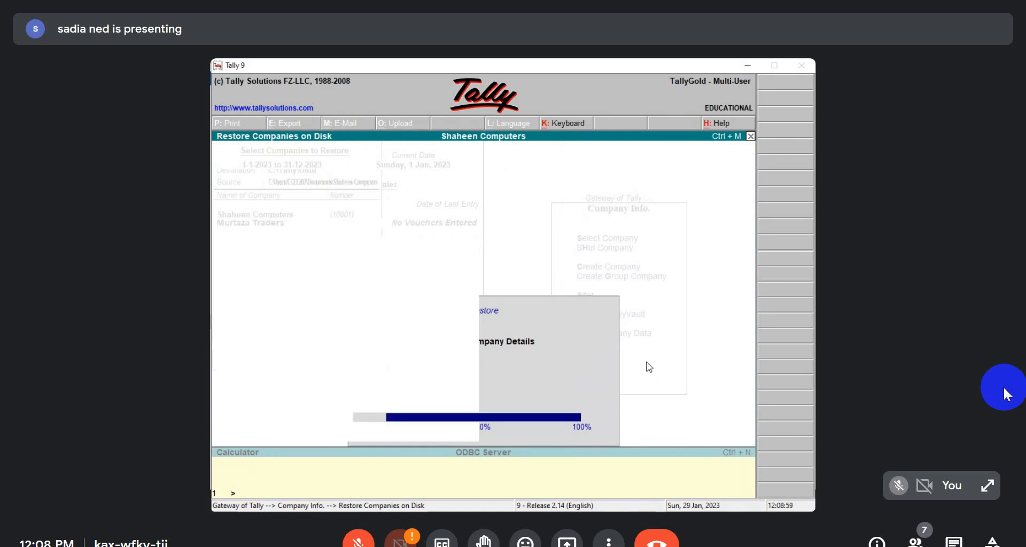
key(Escape)
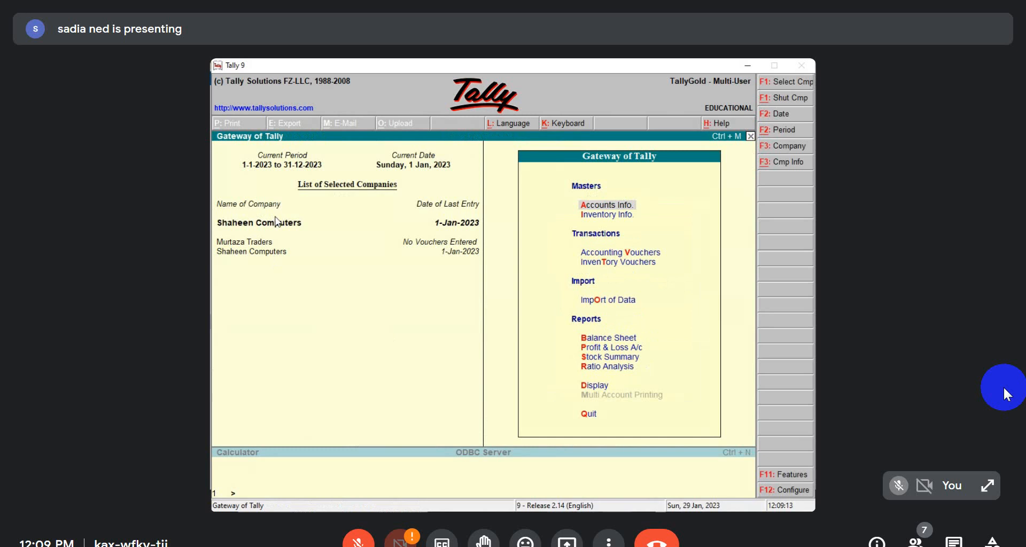
Select Murtaza Traders and then Shaheen Computers as the active company from Company Info, and return to the Gateway of Tally.
key(alt+F3)
key(Down)
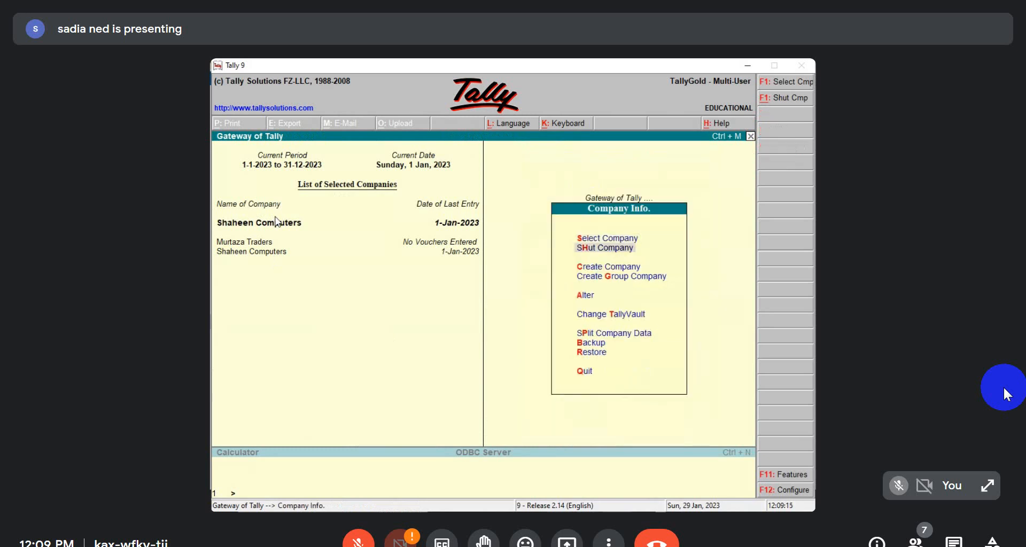
key(Up)
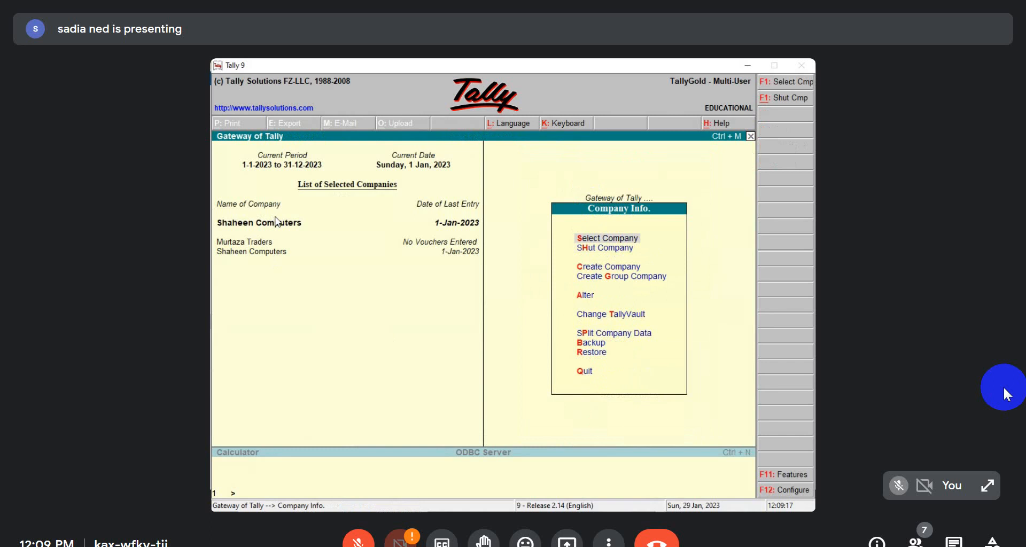
key(Return)
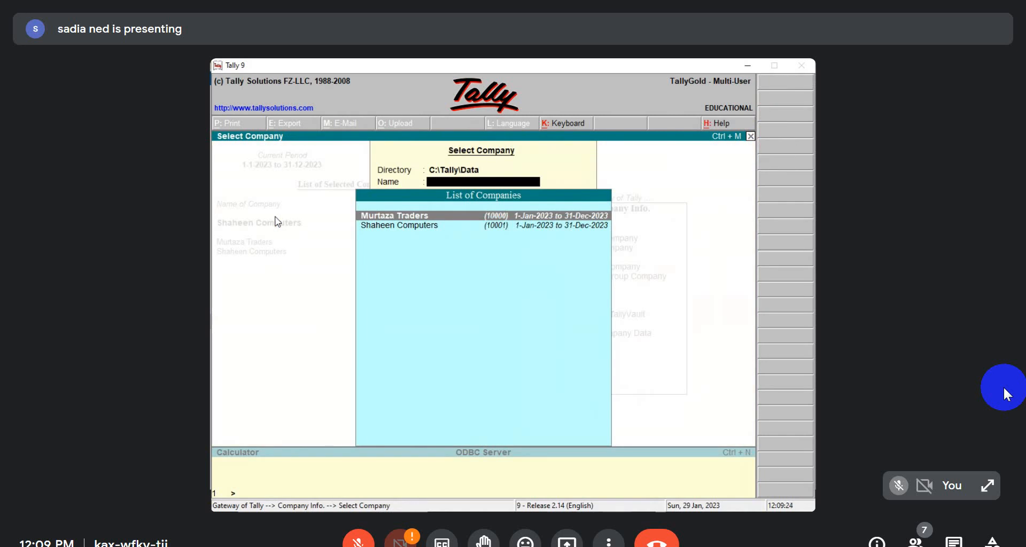
key(Return)
key(Return)
key(Down)
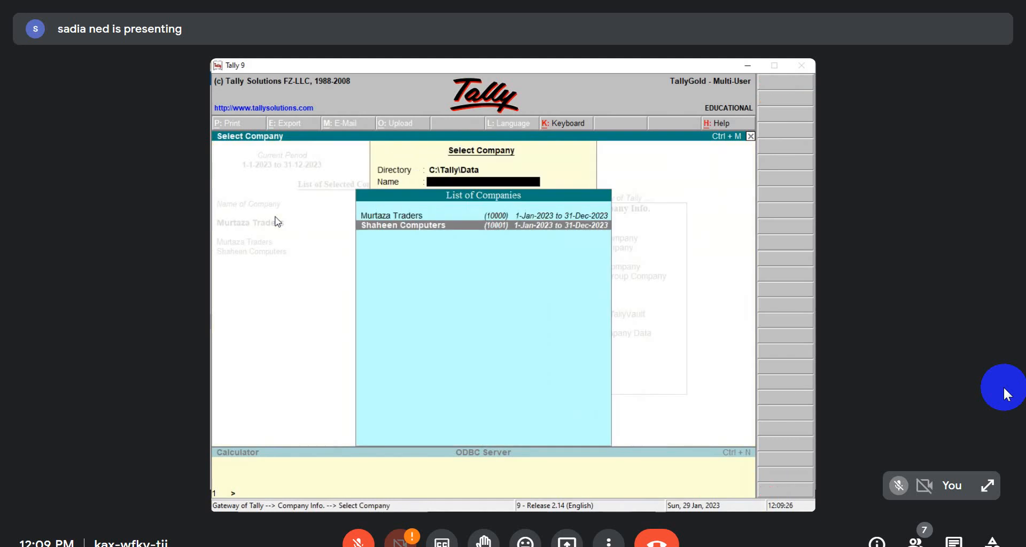
key(Return)
key(Escape)
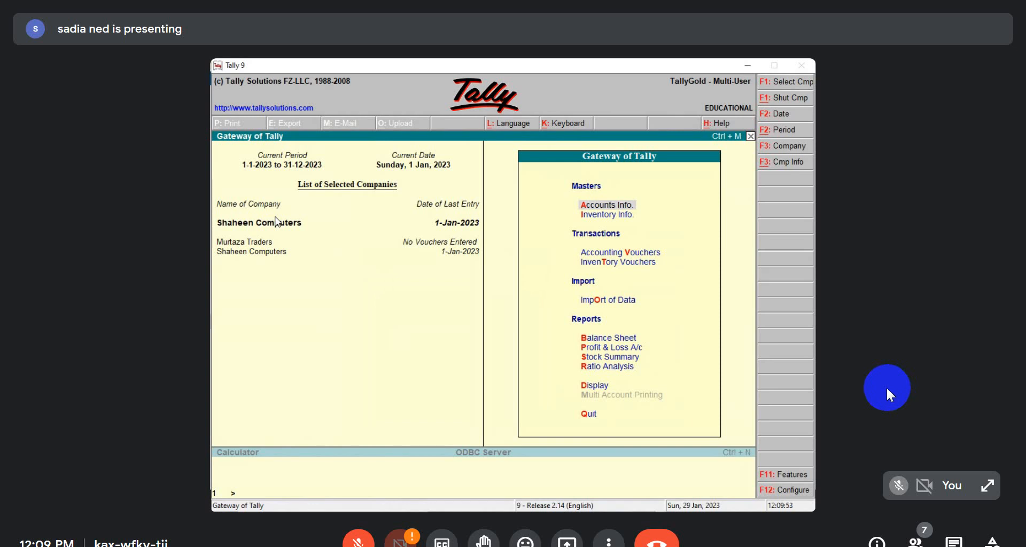
Minimise Tally and refresh the Shaheen Computers backup folder.
click(747, 66)
right_click(590, 276)
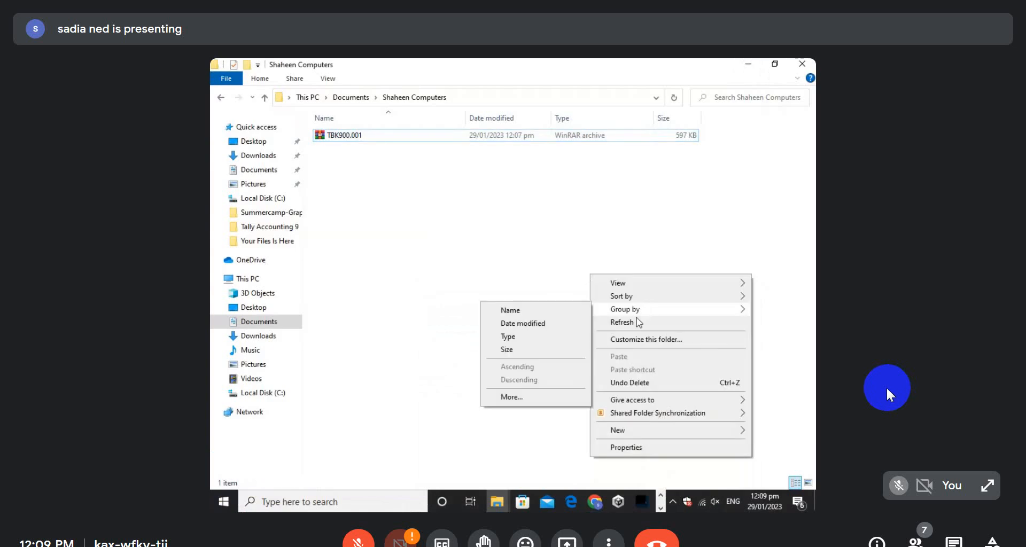
right_click(579, 289)
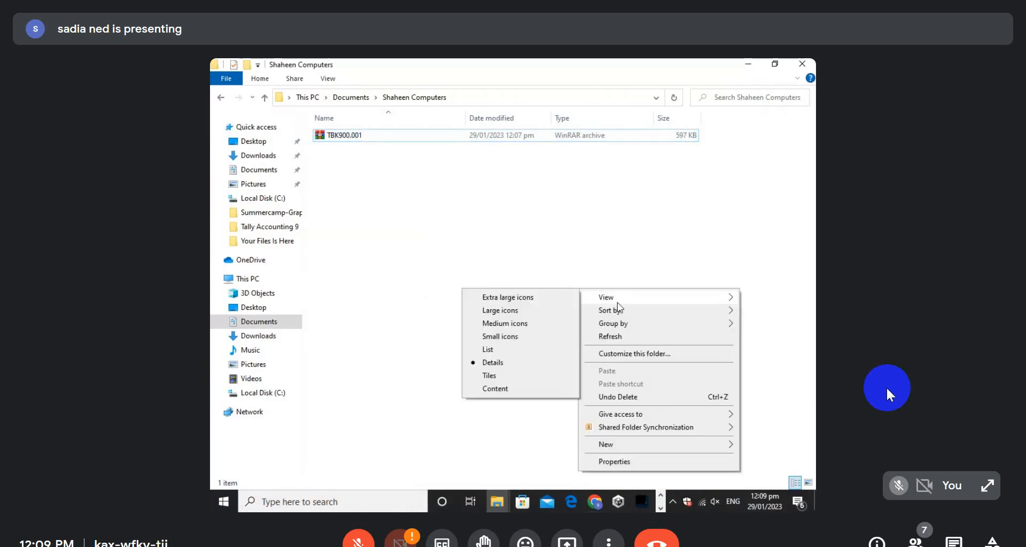
click(649, 337)
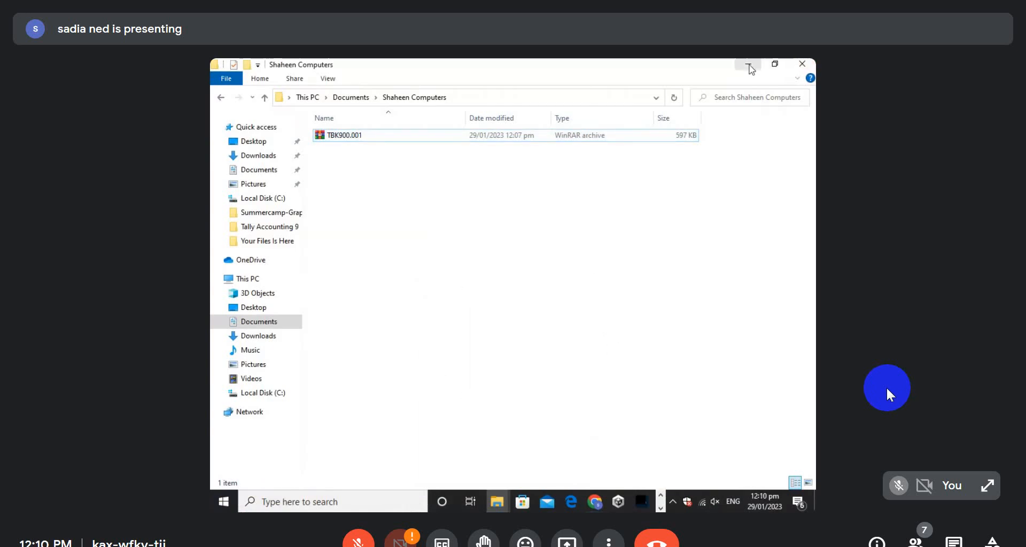
Minimise the folder window, close the ERT.xlsx properties, and save and close the Tally Class Work (29.1.23) text file.
click(748, 64)
click(753, 149)
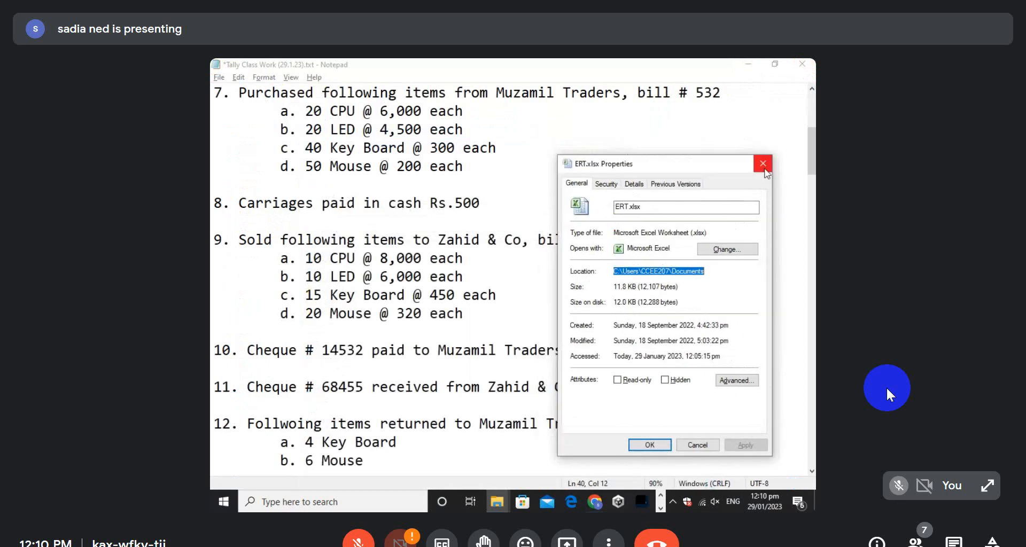
click(767, 174)
click(811, 65)
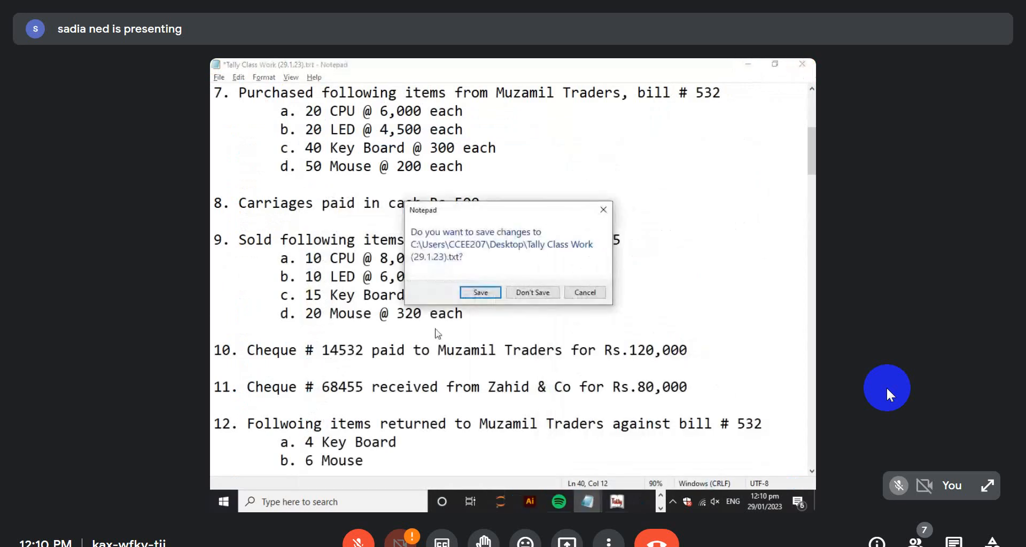
click(480, 292)
right_click(538, 231)
click(586, 269)
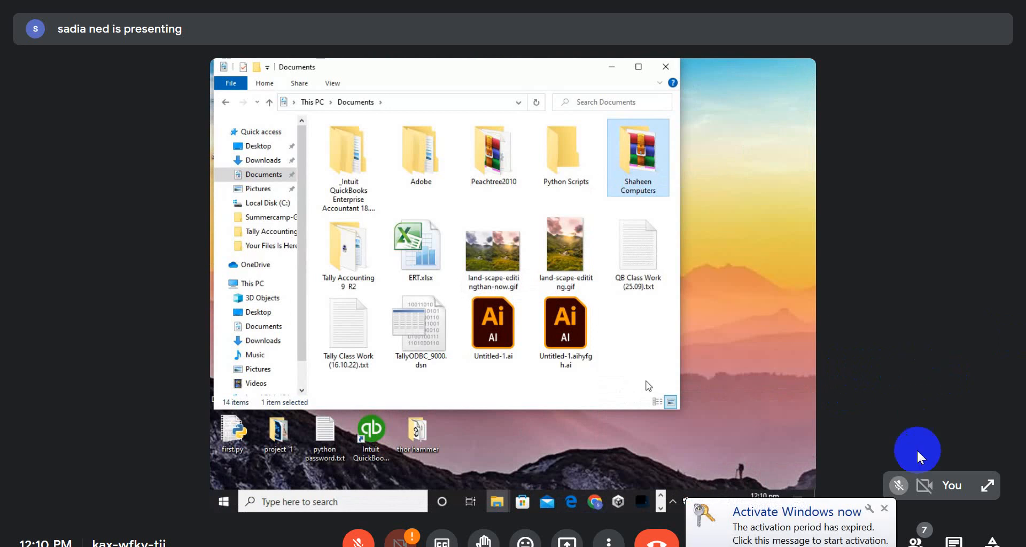
Dismiss the Windows activation notice, open the Backup folder on drive D: and copy the two items from Documents into it.
click(885, 509)
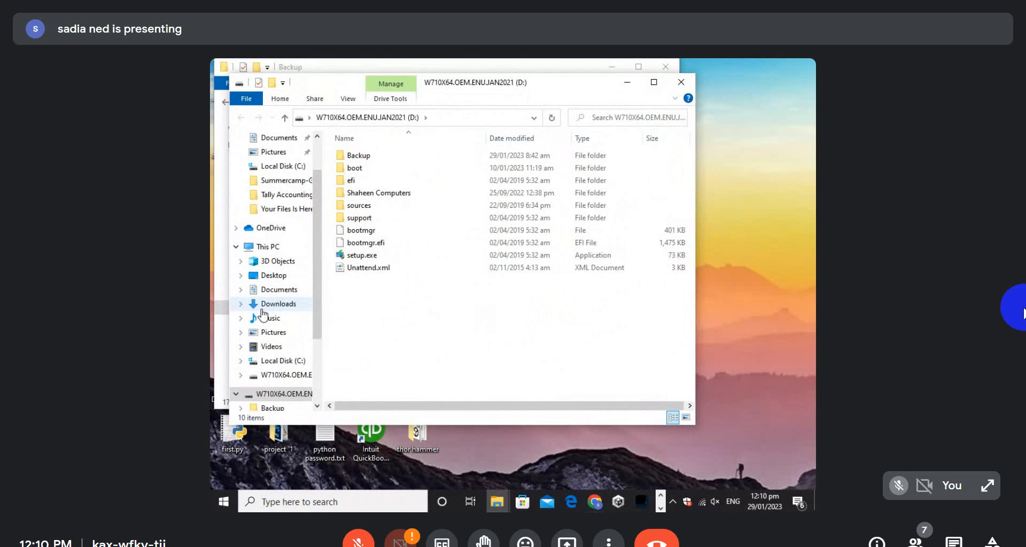
double_click(415, 159)
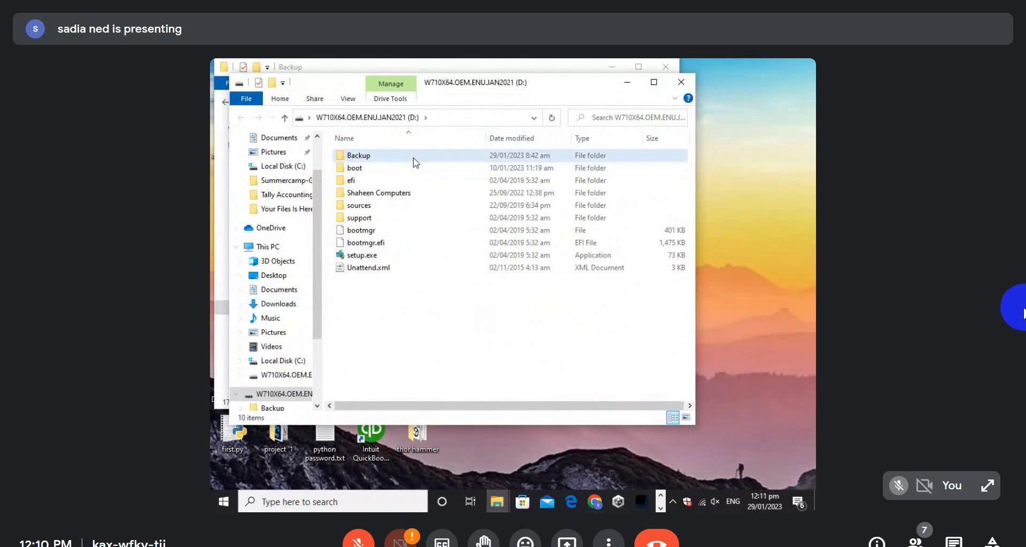
right_click(484, 391)
key(Escape)
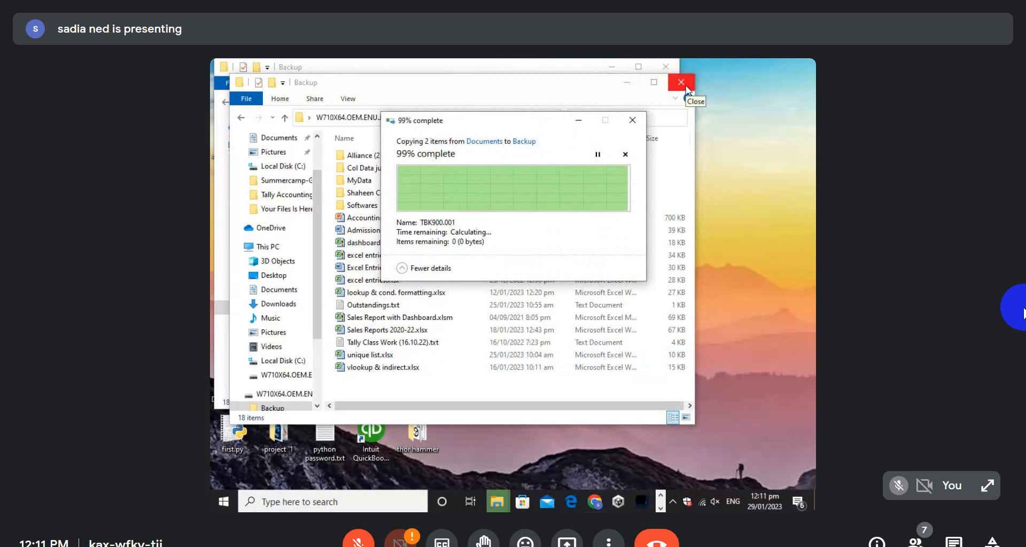
Close one of the two Backup folder windows and move the other one away from the copy progress dialog.
click(662, 68)
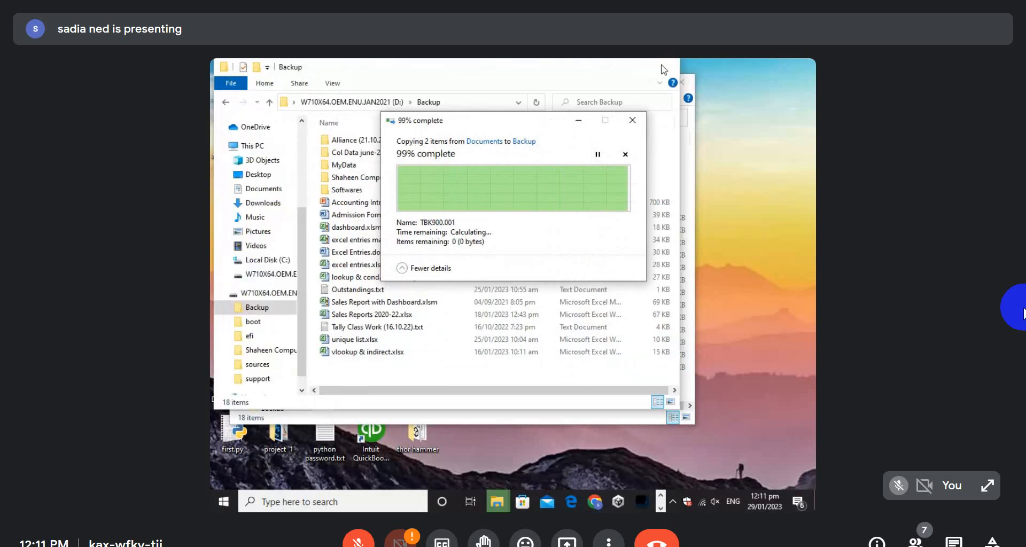
drag(584, 85, 727, 195)
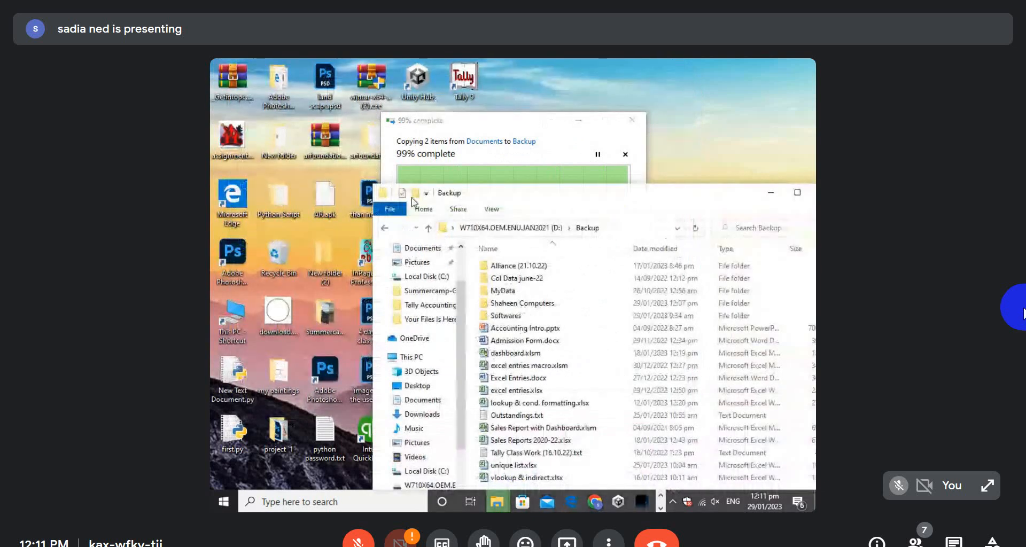
drag(412, 199, 519, 183)
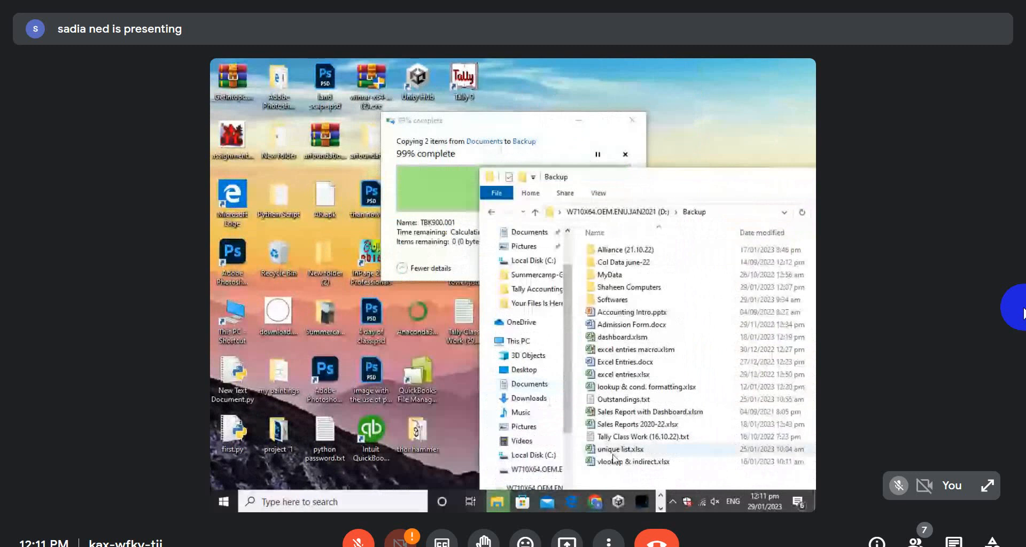